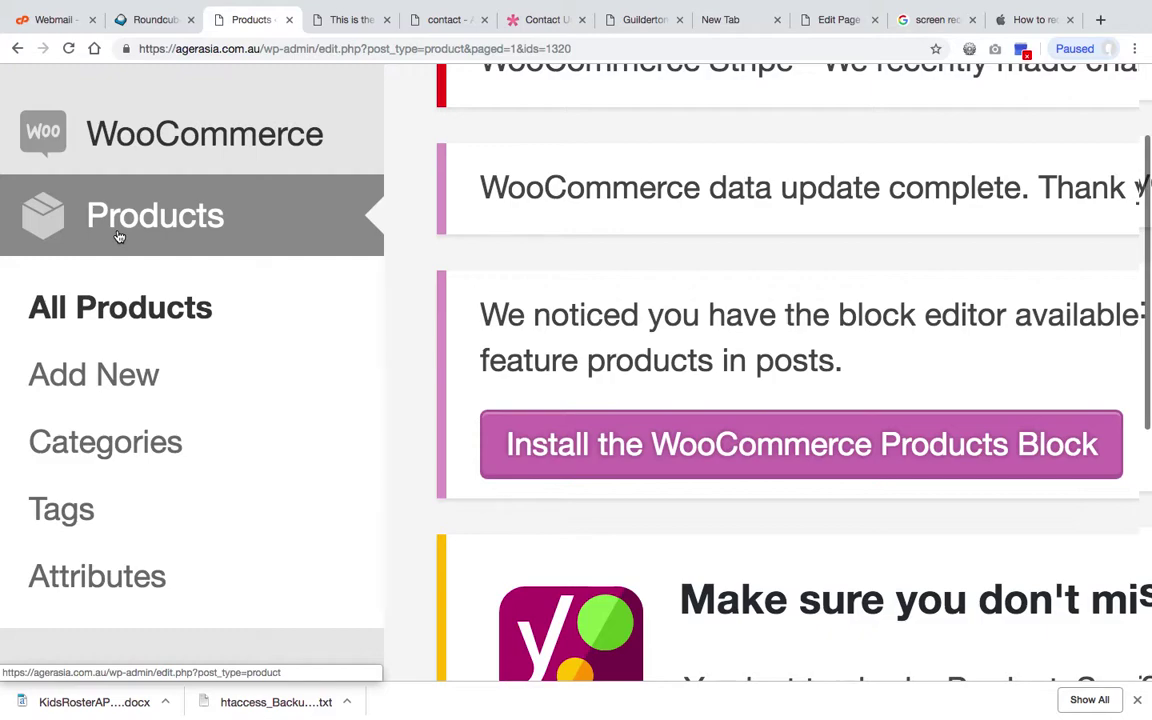
# Step: Create a new product and name it "This is the product Name"
pyautogui.click(123, 368)
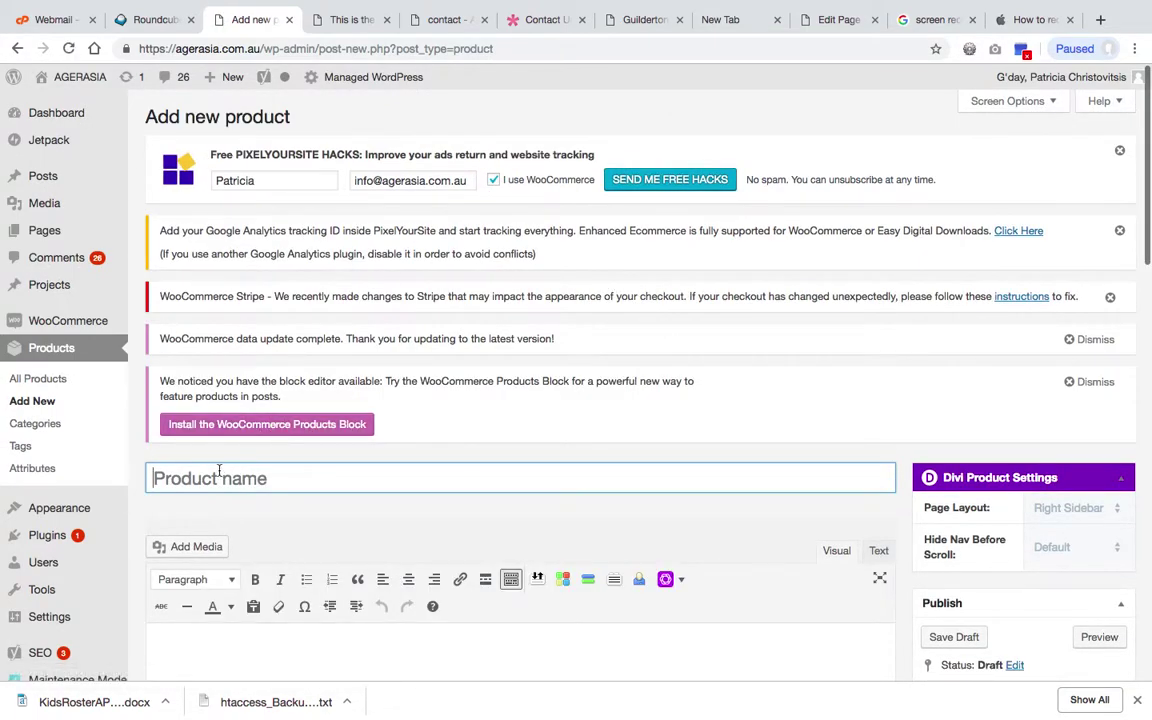
pyautogui.write('This is the prod')
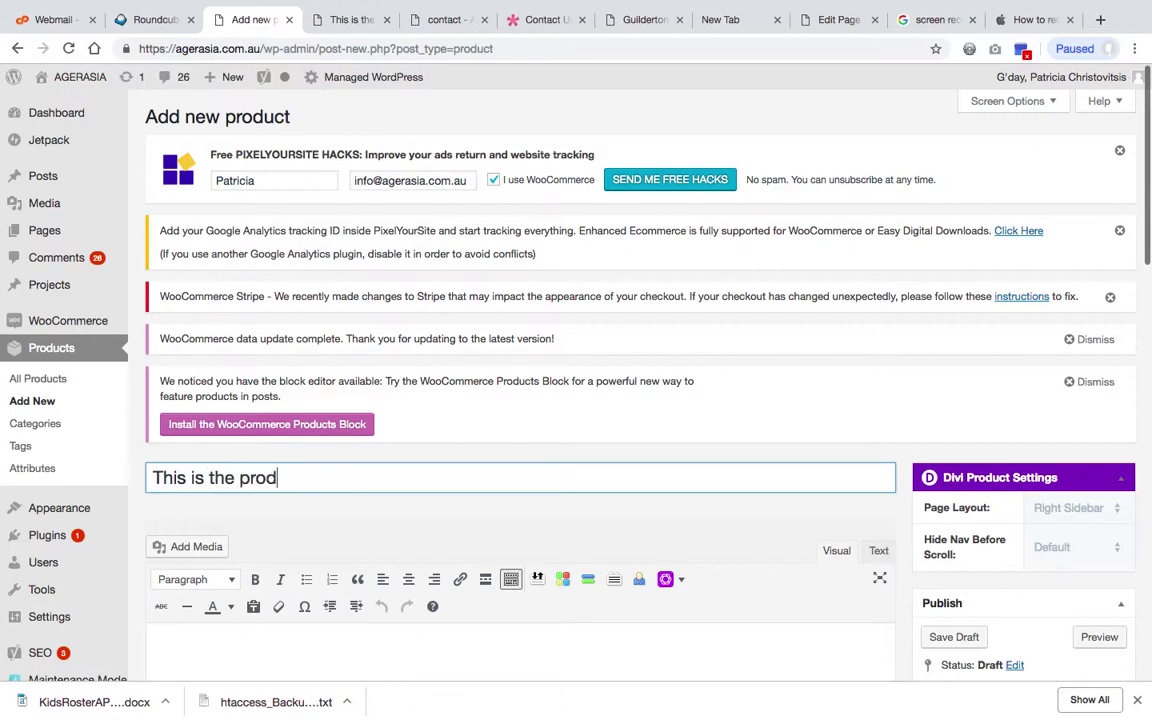
pyautogui.write('uct Name')
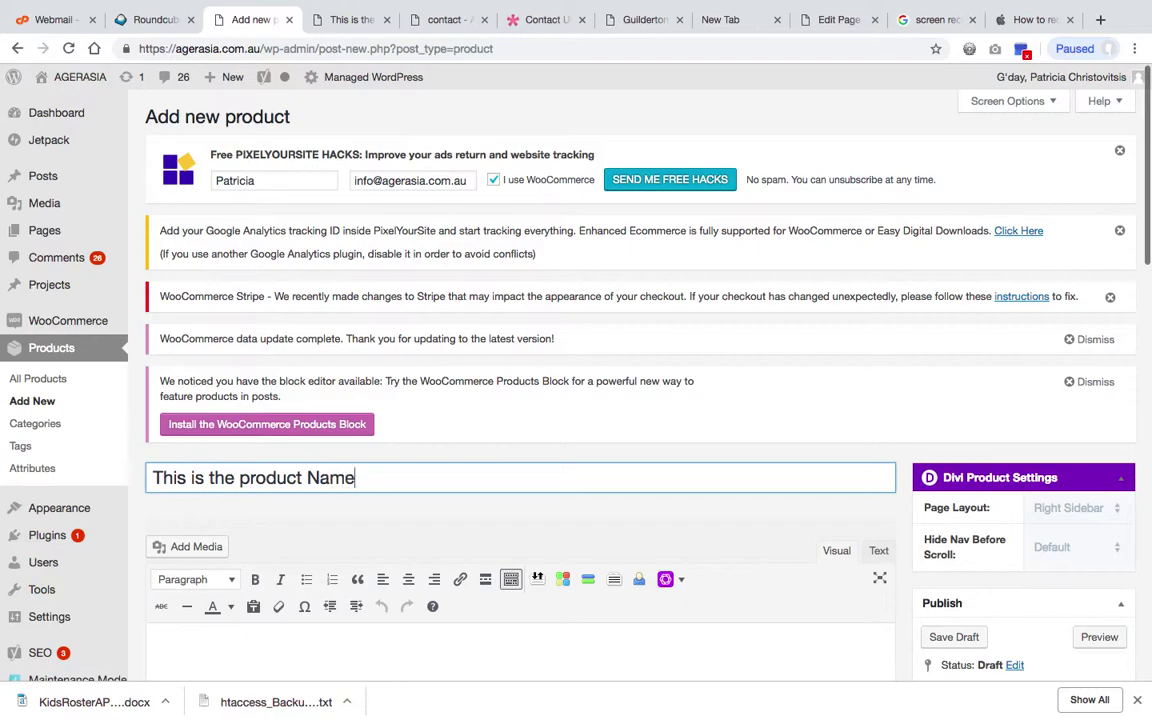
# Step: Enter "This is a text box - I think it is for office use - any backend product notes etc" as the main product description
pyautogui.scroll(-5, 576, 380)
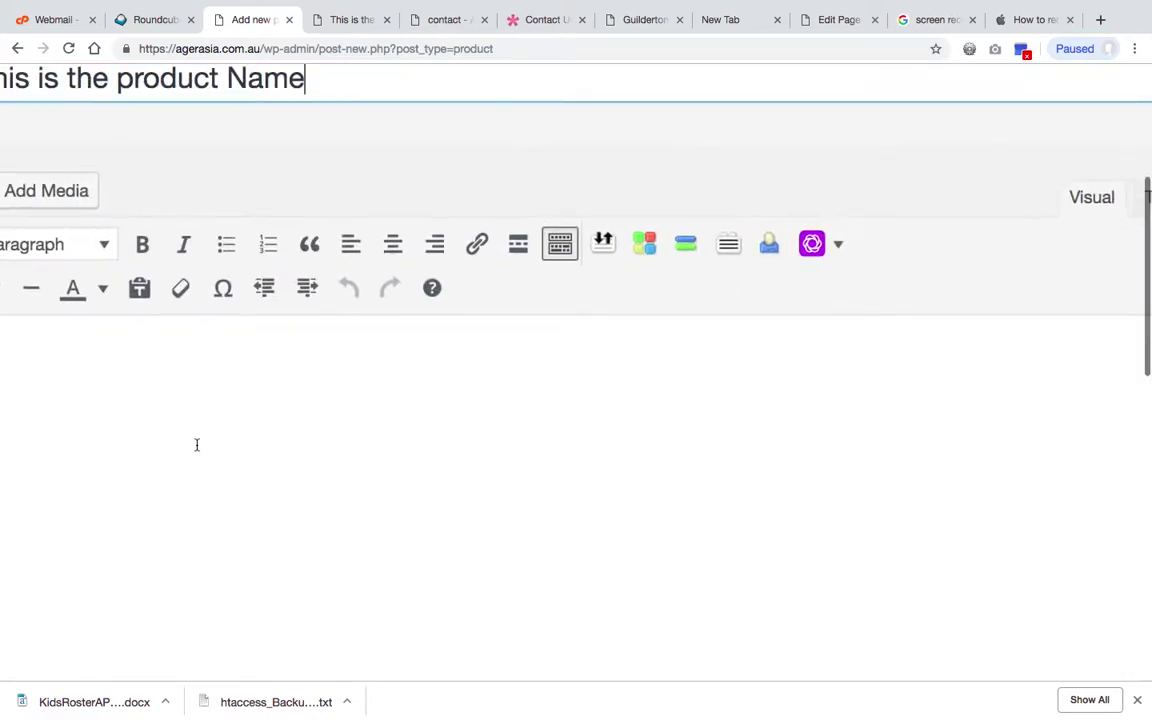
pyautogui.hscroll(-5, 183, 437)
pyautogui.click(310, 378)
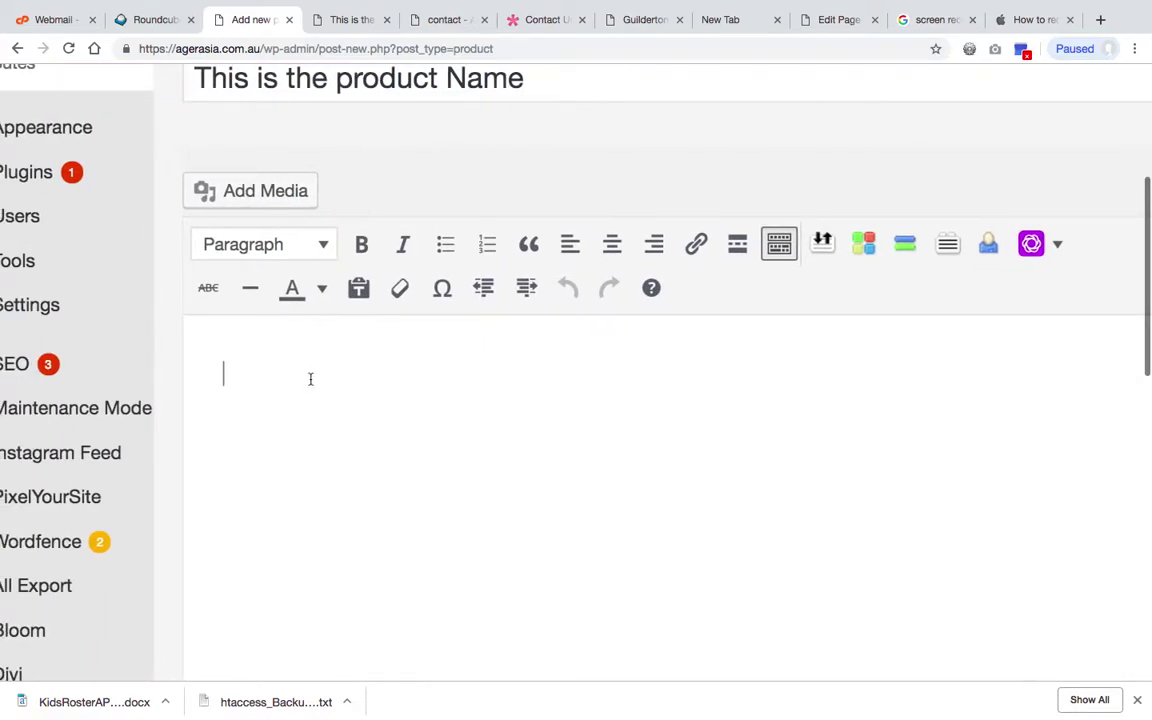
pyautogui.write('This is ')
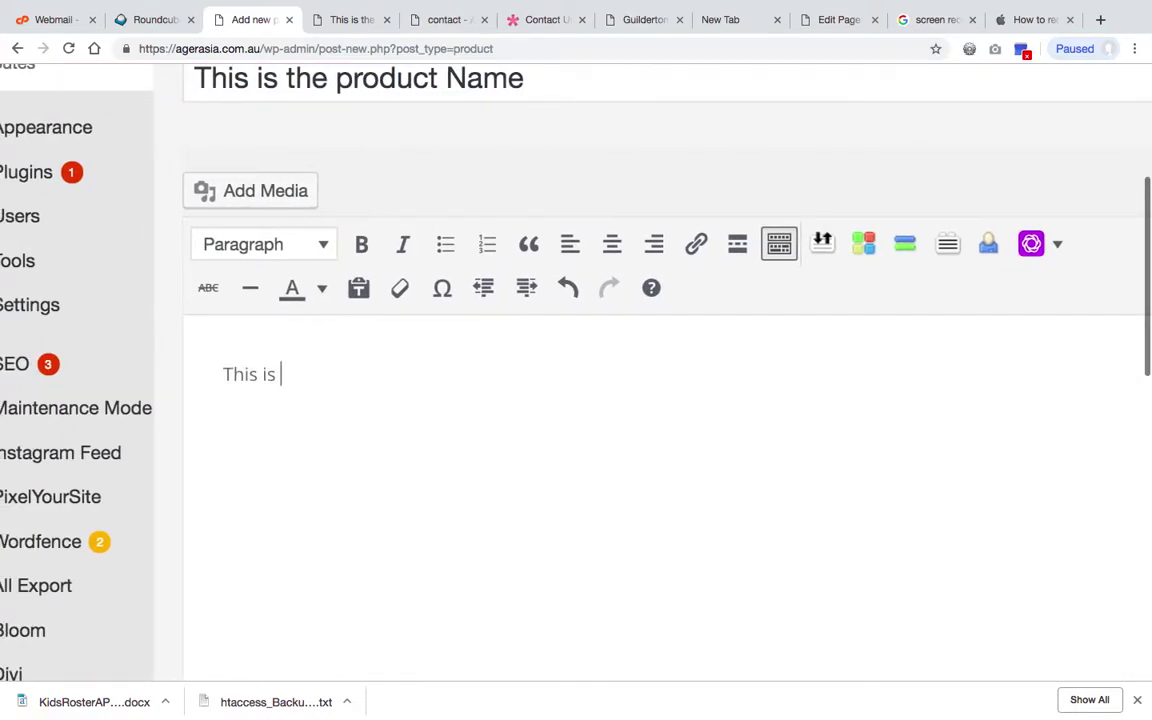
pyautogui.write('a text ')
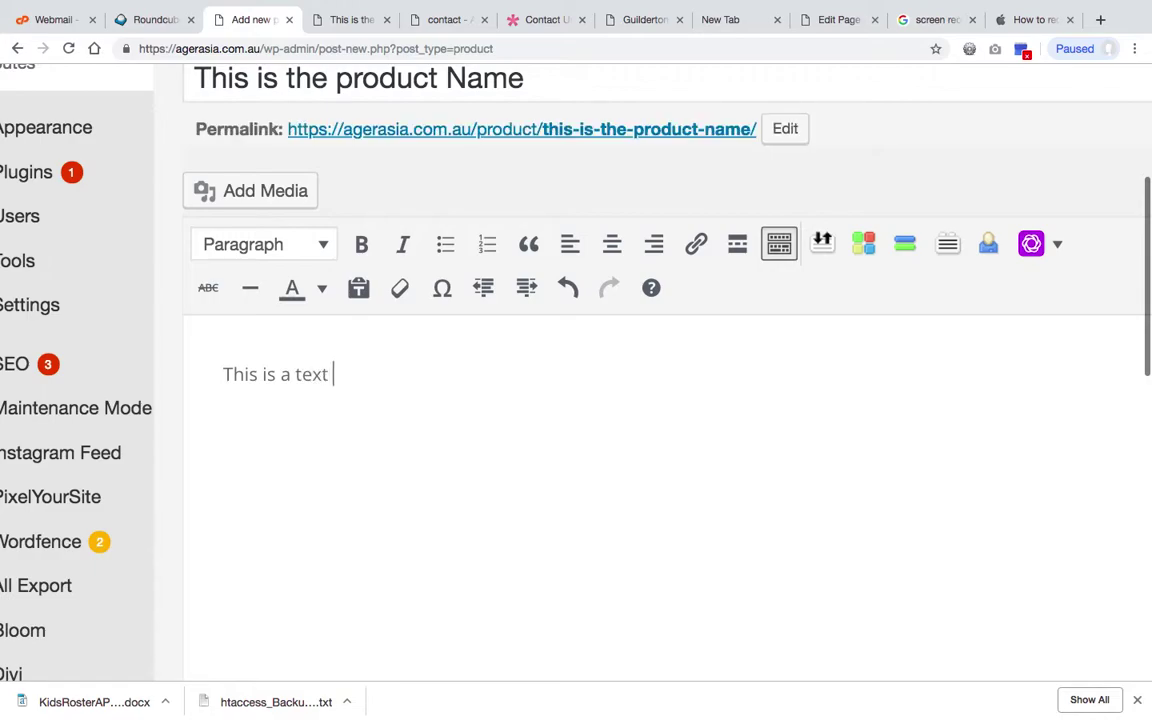
pyautogui.write('box - I think it i')
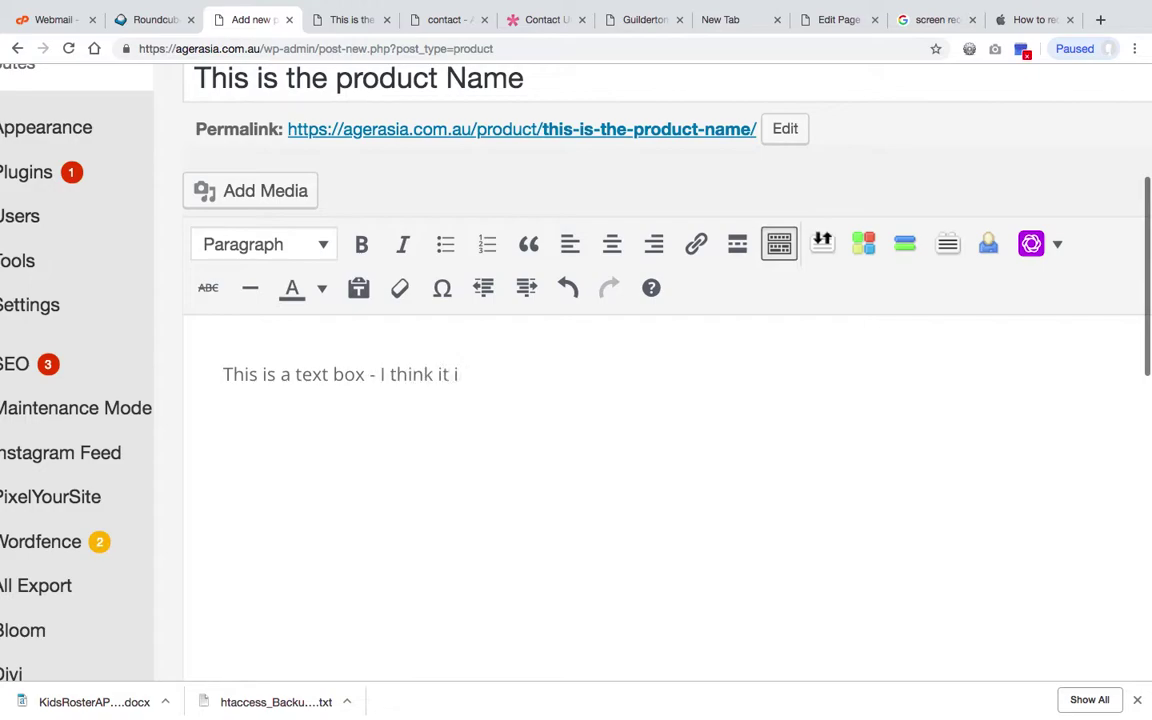
pyautogui.write('s for office')
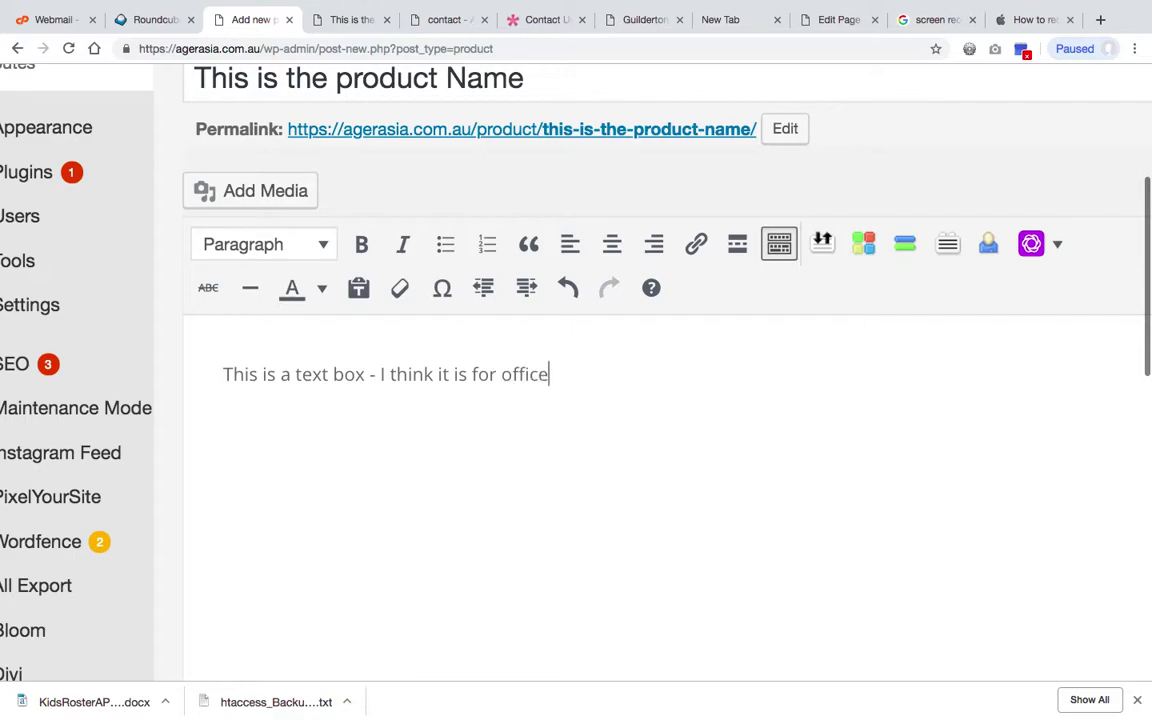
pyautogui.write(' use - any backend ')
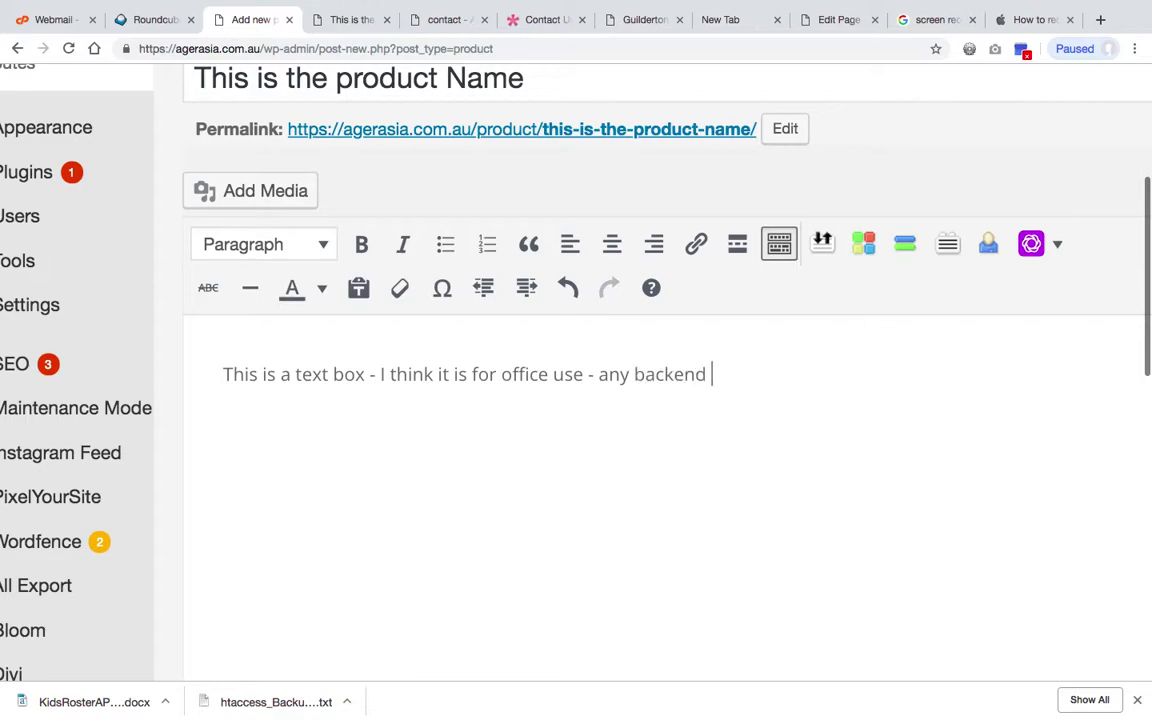
pyautogui.write('product n')
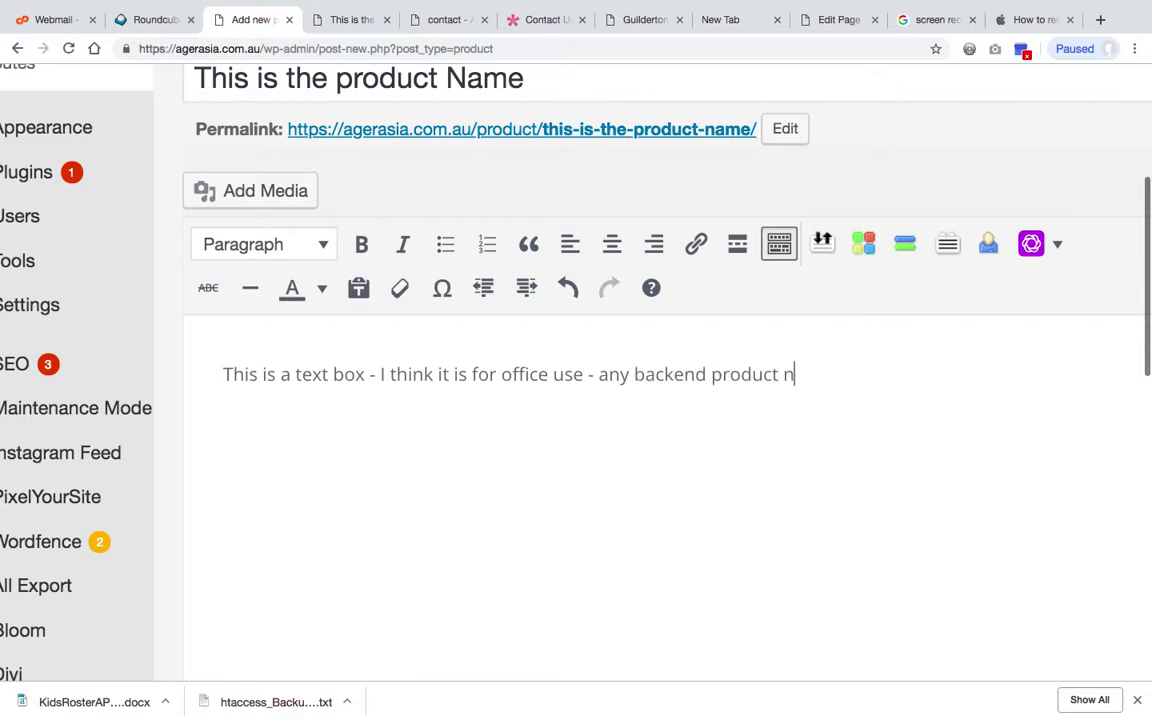
pyautogui.write('otes etc')
# Step: Set the product's regular price to $100 in the product data
pyautogui.scroll(-3, 310, 378)
pyautogui.scroll(-10, 309, 381)
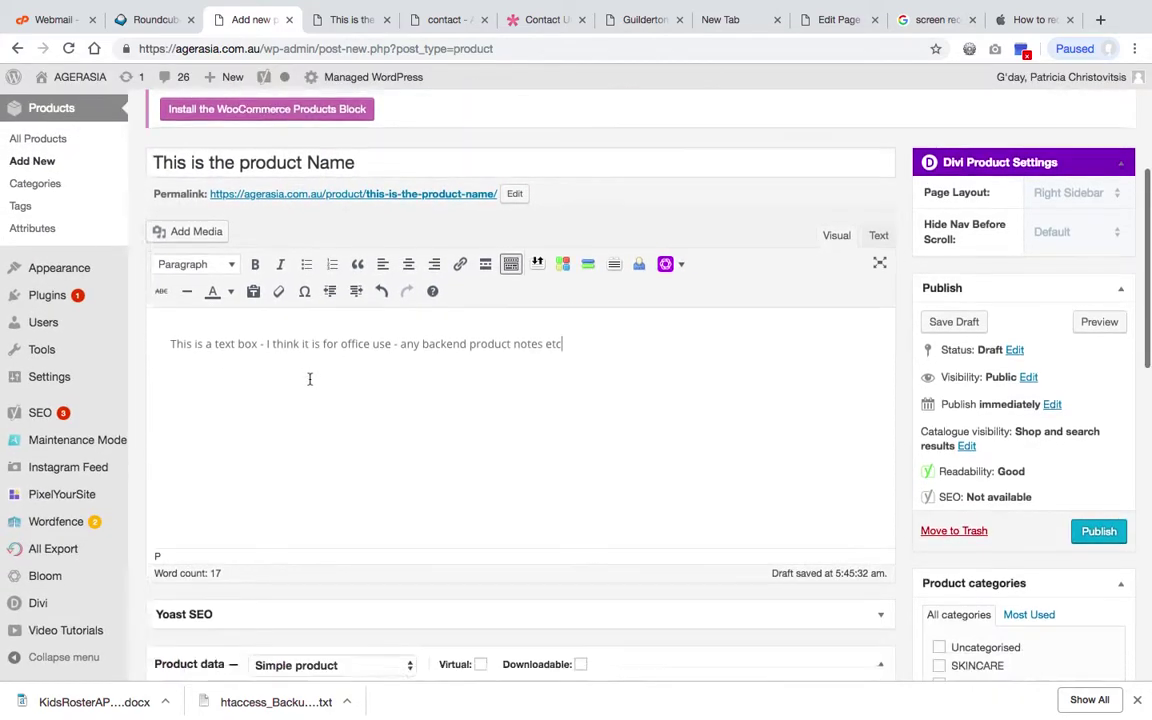
pyautogui.scroll(-1, 310, 383)
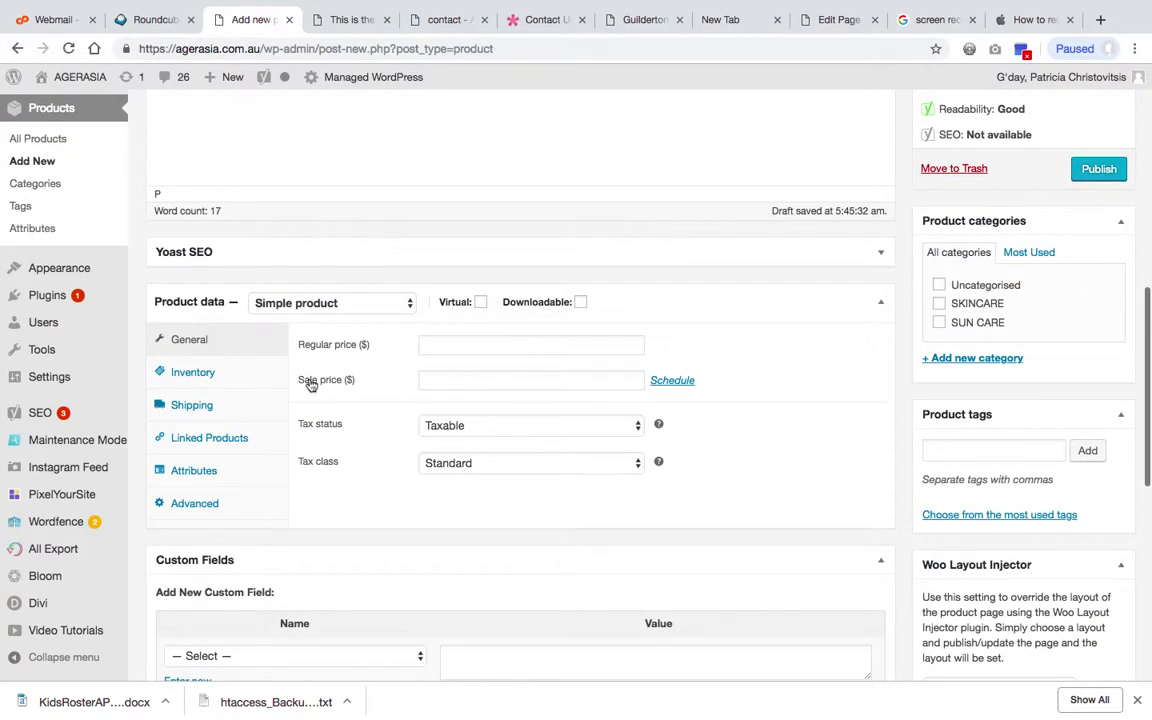
pyautogui.click(482, 345)
pyautogui.write('100')
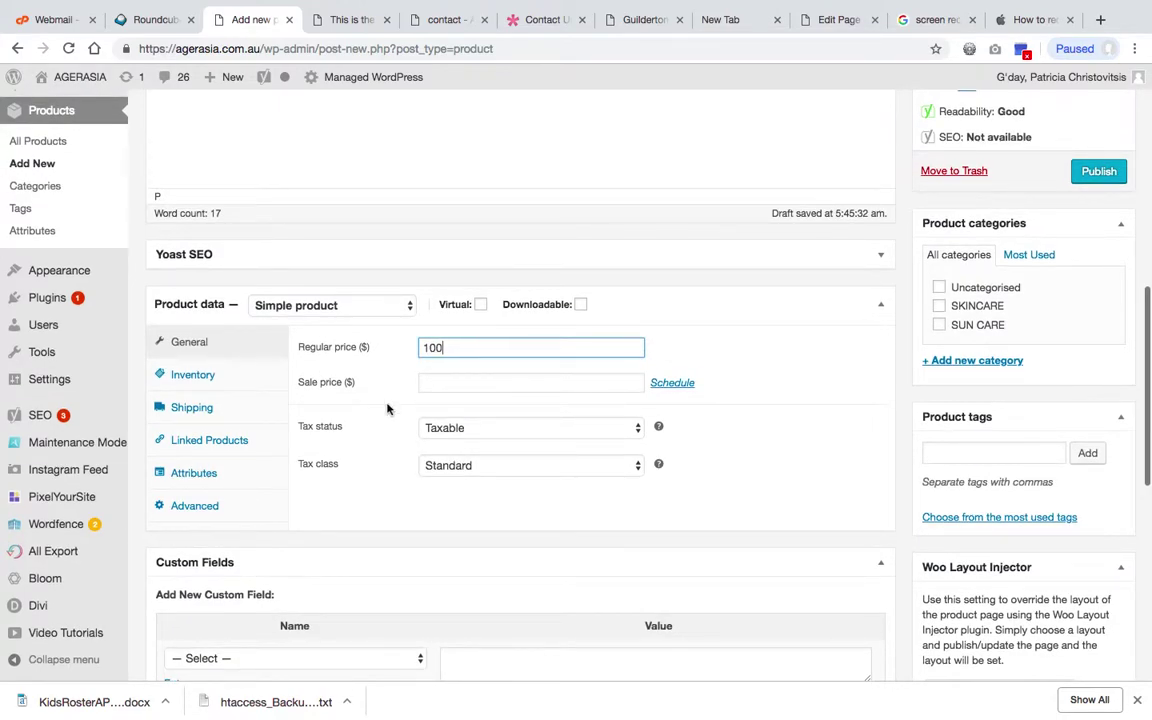
# Step: Enter "Here is the product description that appears on the page" as the product short description
pyautogui.scroll(5, 334, 380)
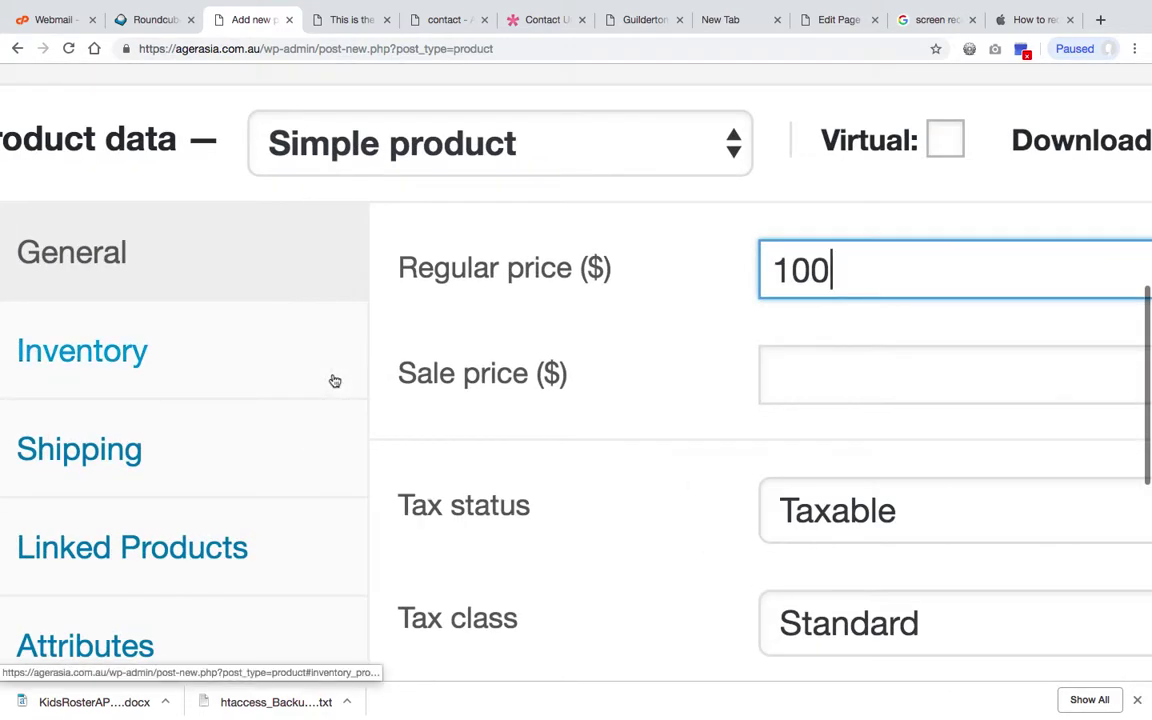
pyautogui.hscroll(2, 334, 380)
pyautogui.scroll(-3, 334, 378)
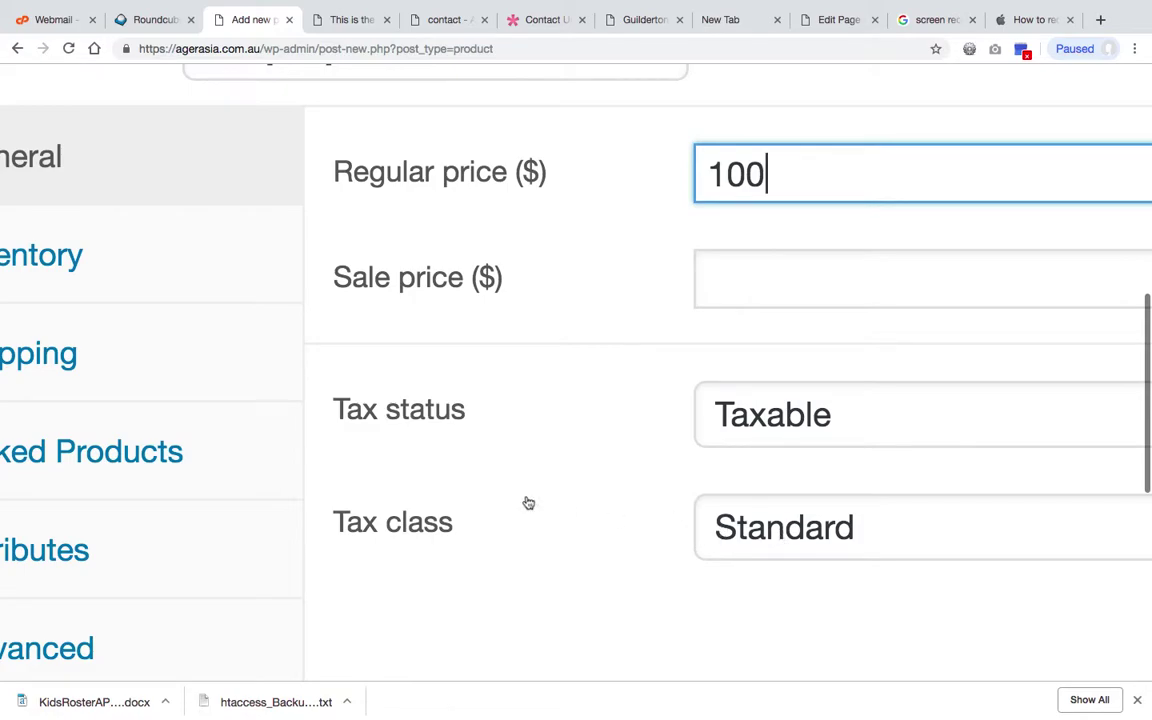
pyautogui.scroll(-5, 528, 502)
pyautogui.scroll(-3, 465, 489)
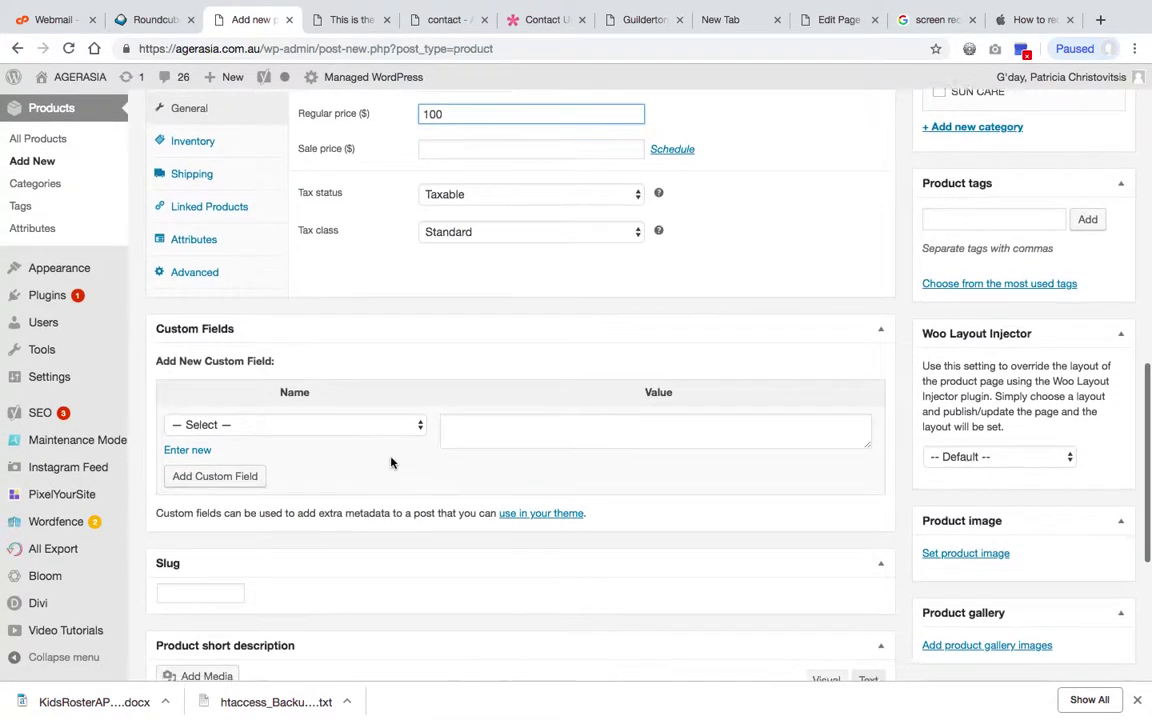
pyautogui.scroll(-5, 373, 455)
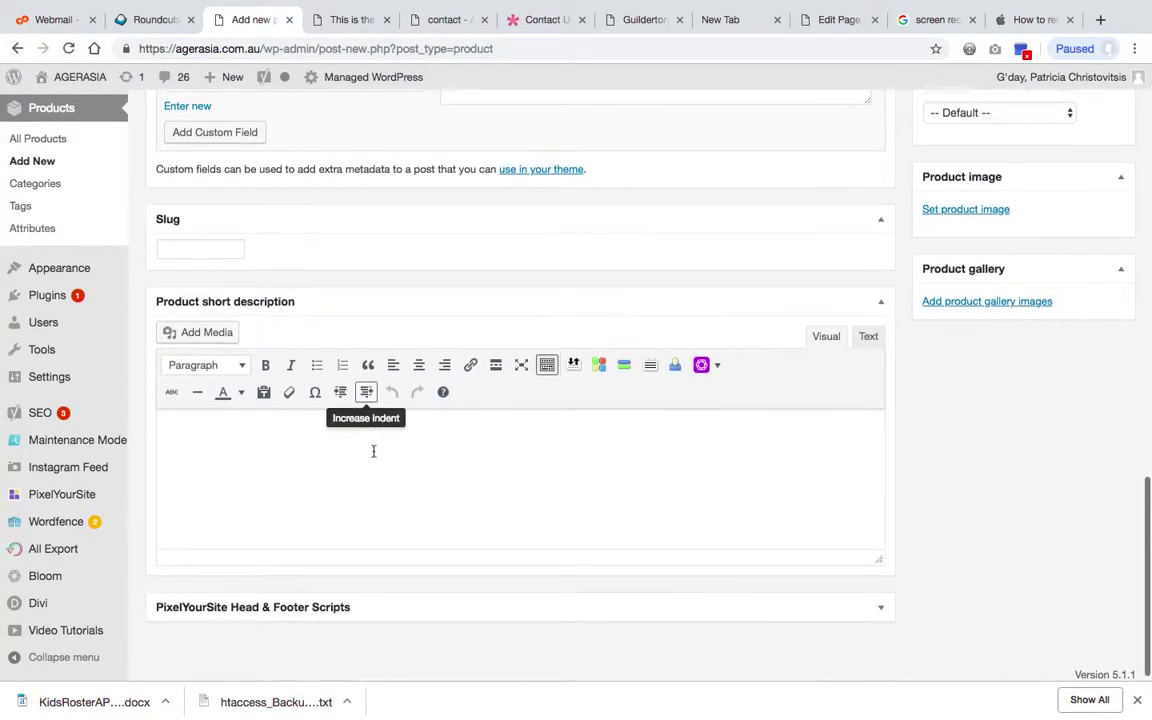
pyautogui.keyDown('ctrl'); pyautogui.scroll(5, 355, 450); pyautogui.keyUp('ctrl')
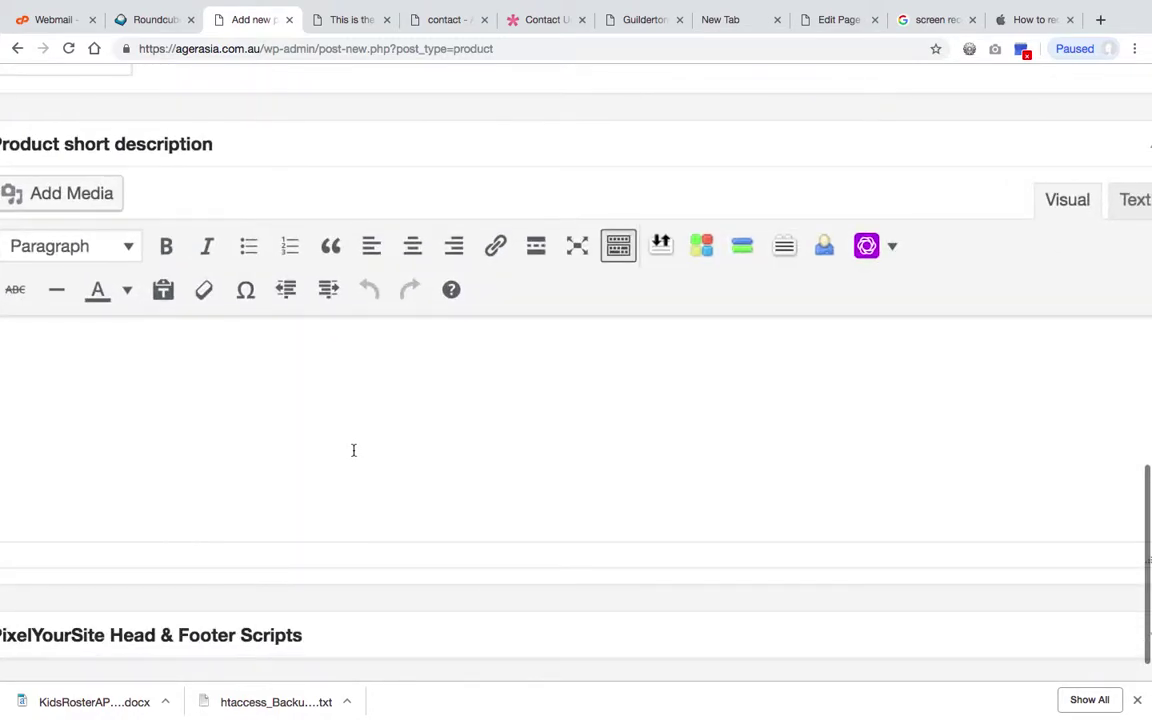
pyautogui.hscroll(-5, 355, 424)
pyautogui.click(324, 361)
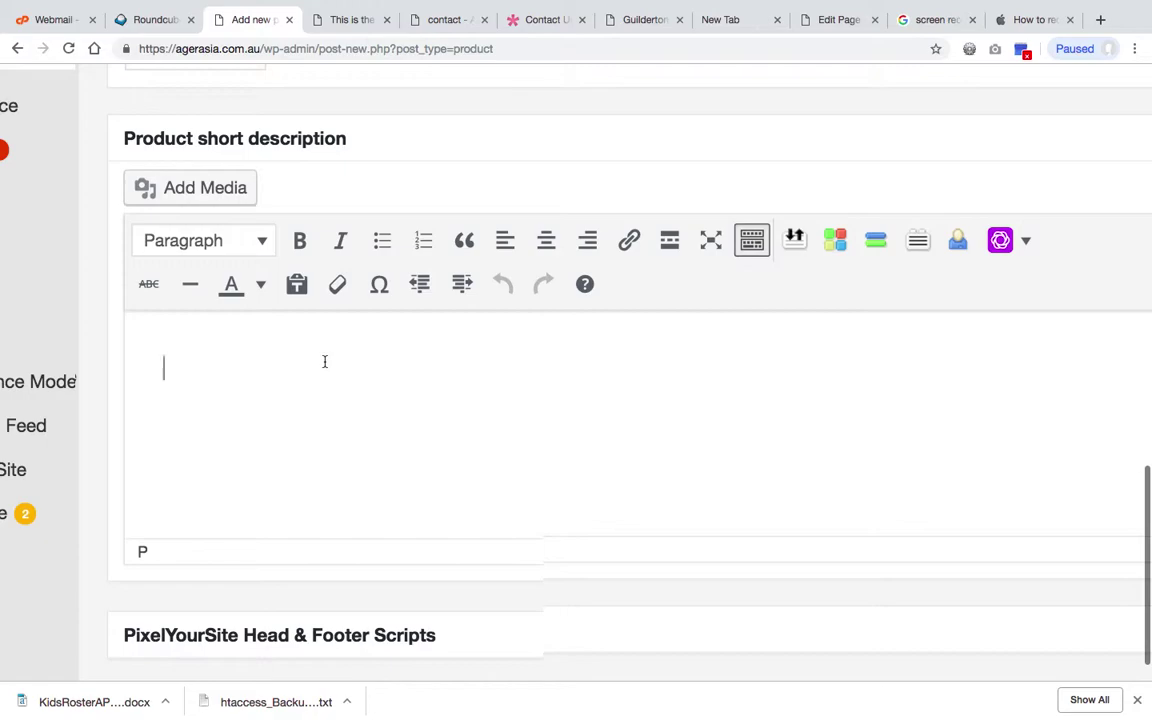
pyautogui.write('Here is')
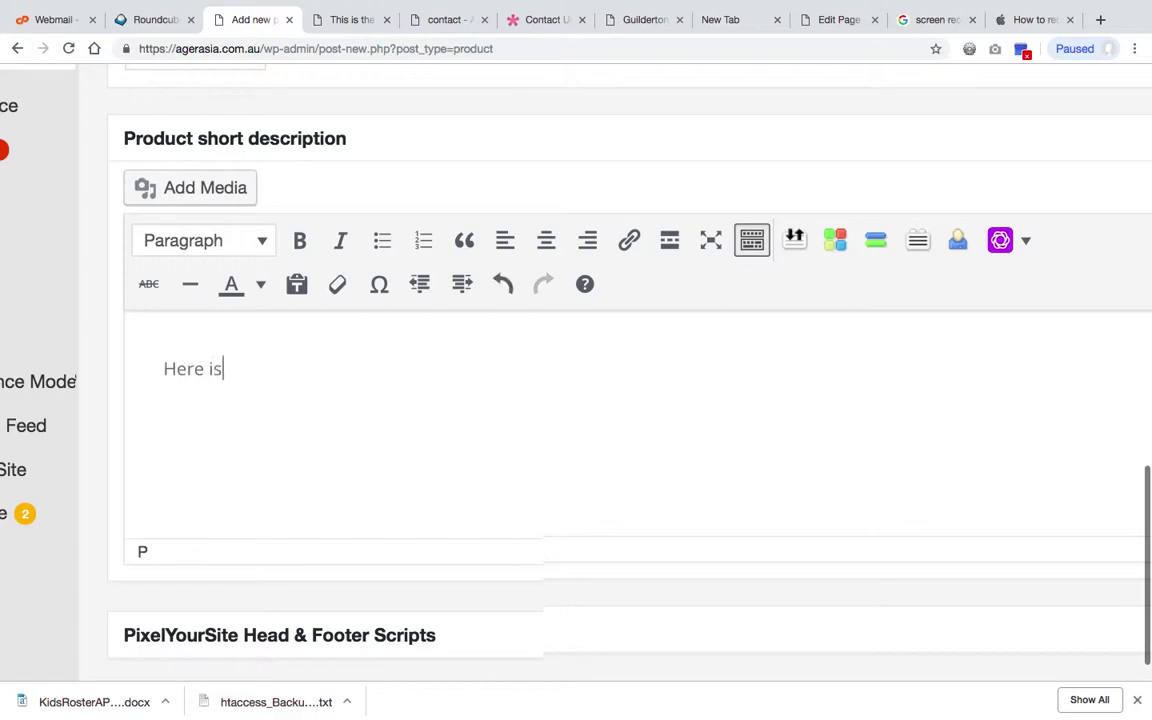
pyautogui.write(' the prod')
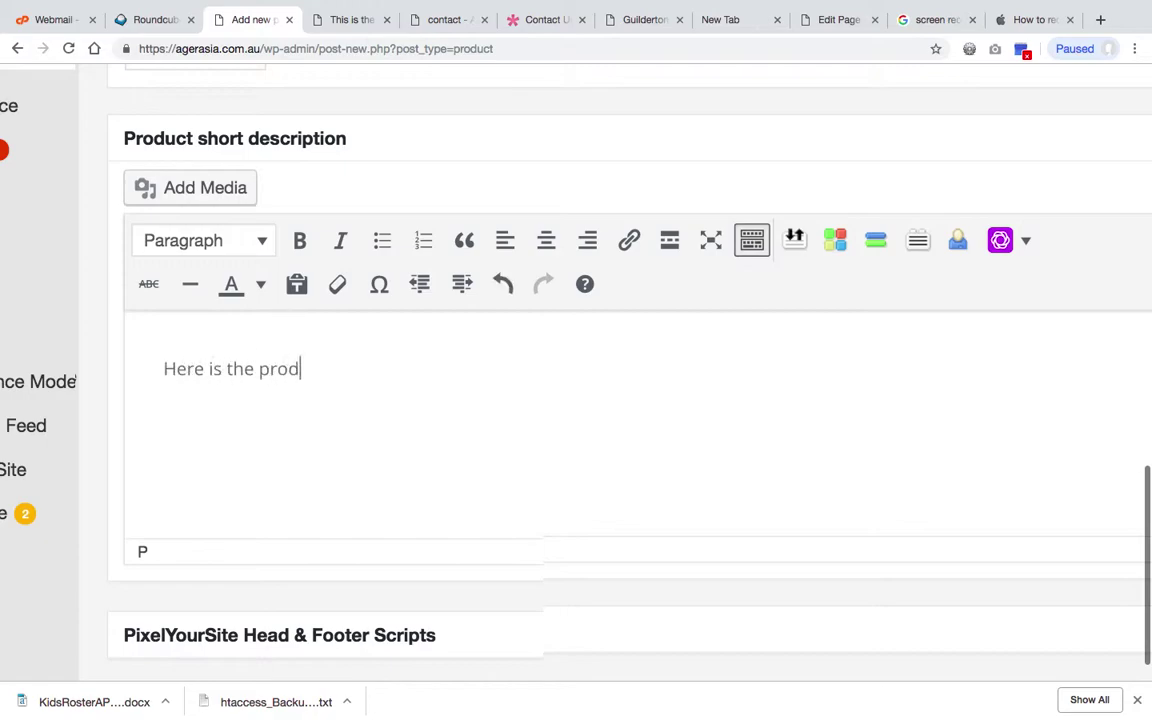
pyautogui.write('uct description th')
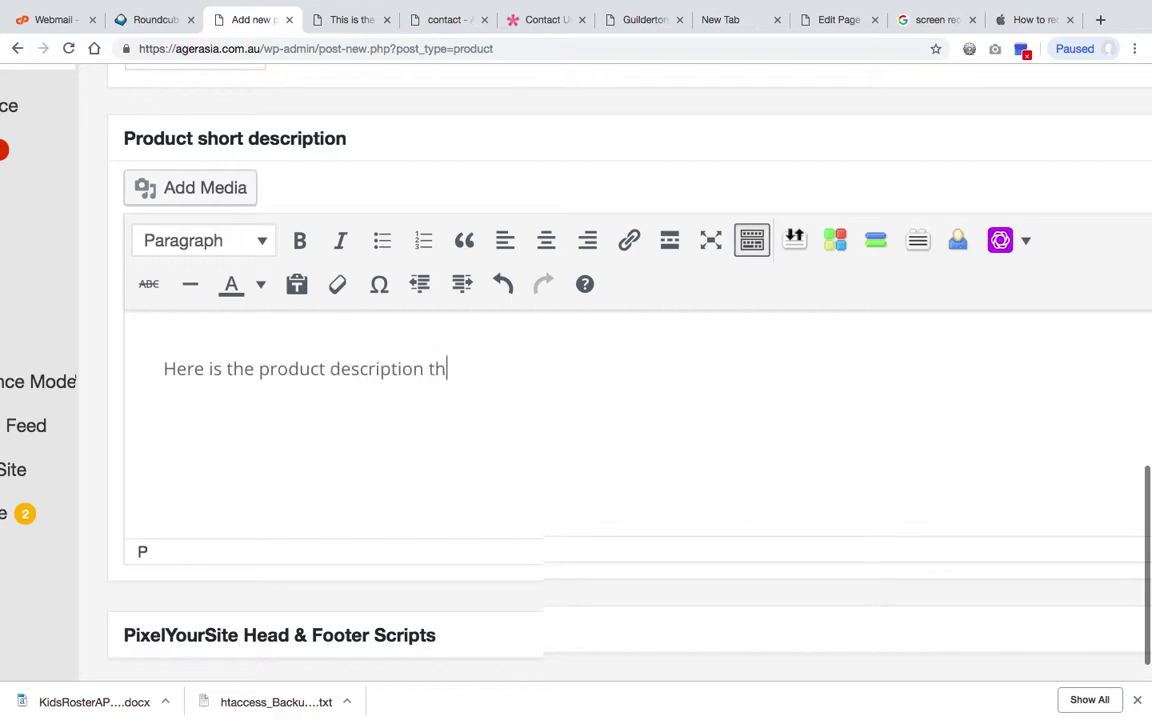
pyautogui.write('at appea')
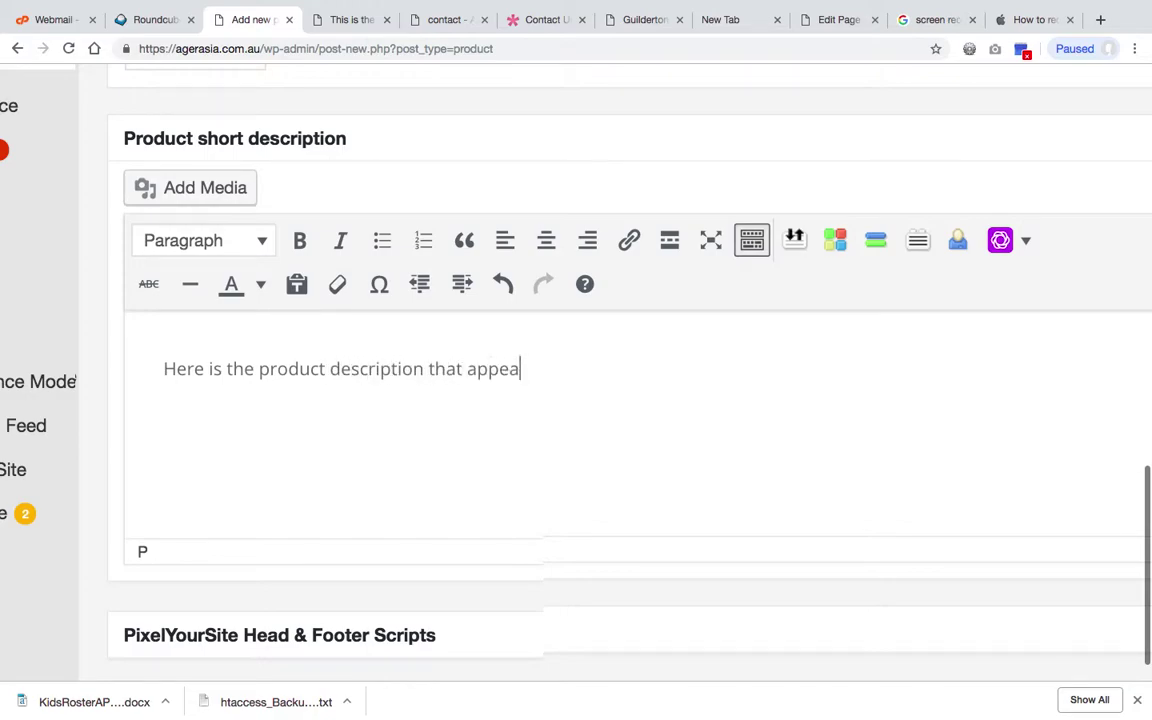
pyautogui.write('rs on the page')
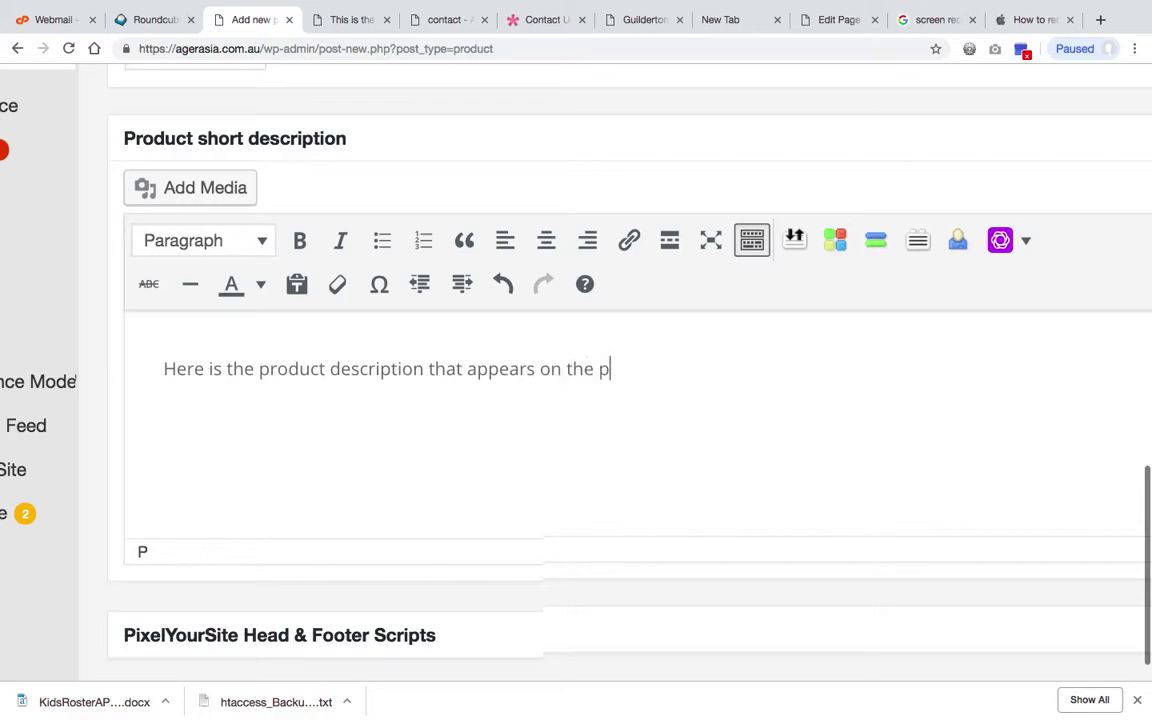
# Step: Insert the word "product" before "page" in the short description
pyautogui.press('Left')
pyautogui.press('Left')
pyautogui.press('Left')
pyautogui.press('Left')
pyautogui.write('product')
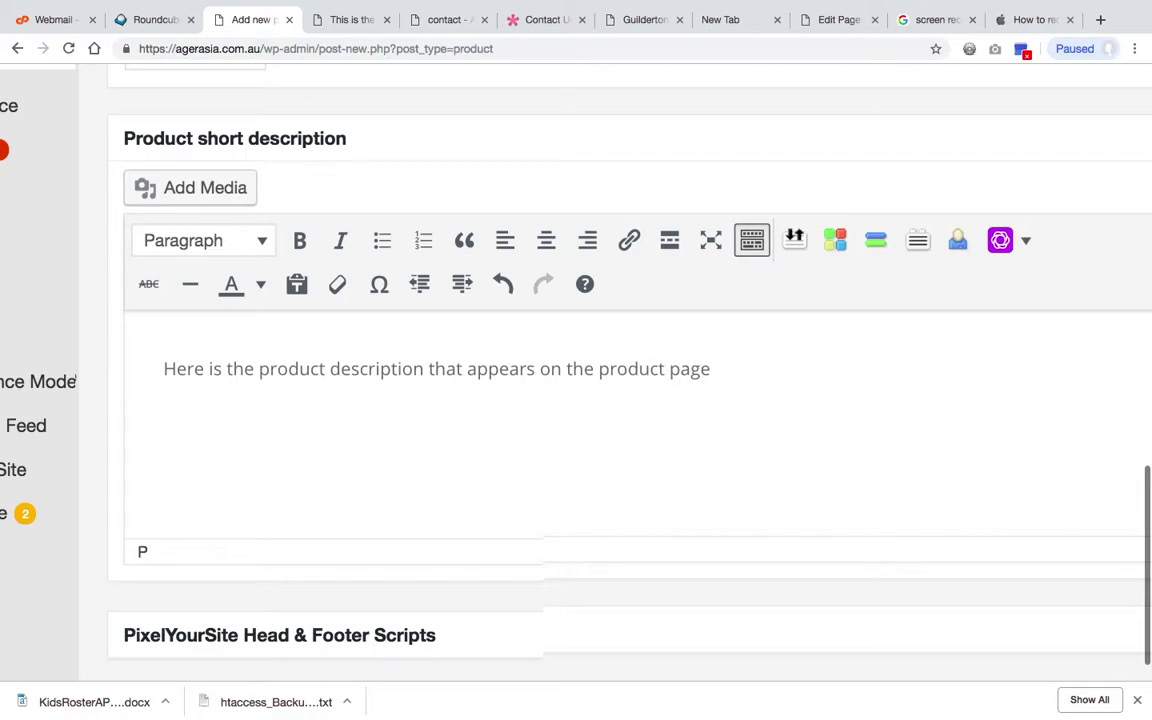
# Step: Set the product image to IMG_05C6AF8F6E63-1.jpeg, the white bottle photo with the orange slice, from the media library
pyautogui.scroll(-1, 360, 404)
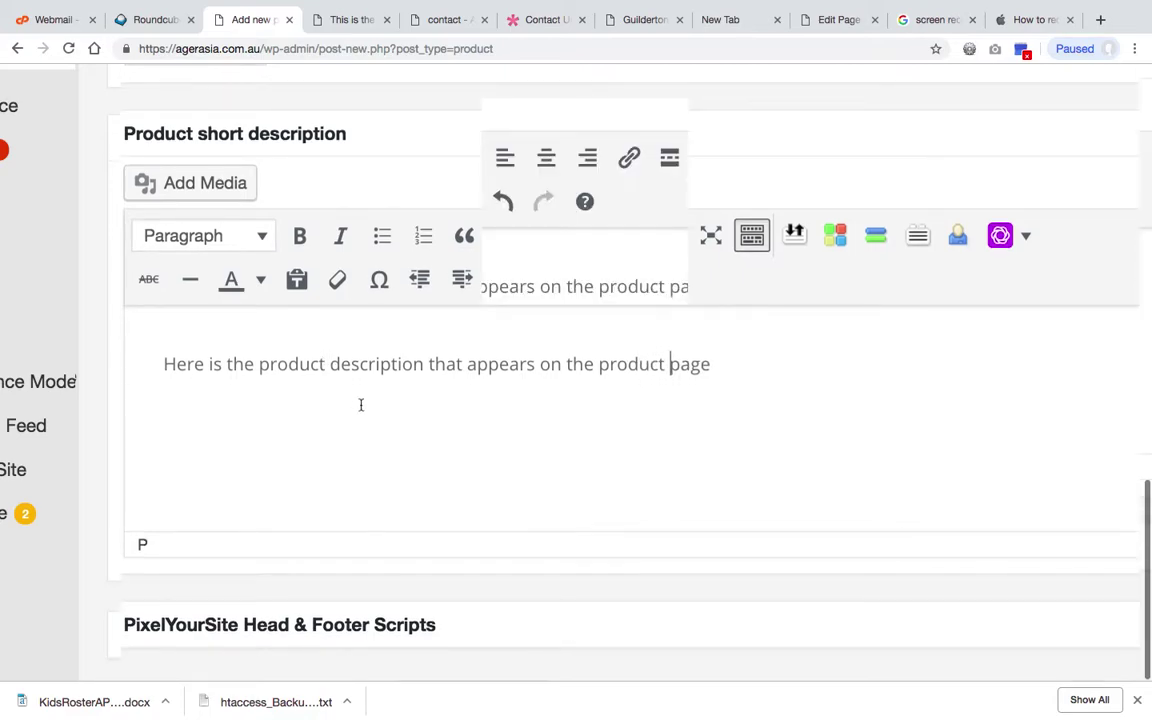
pyautogui.scroll(-3, 361, 404)
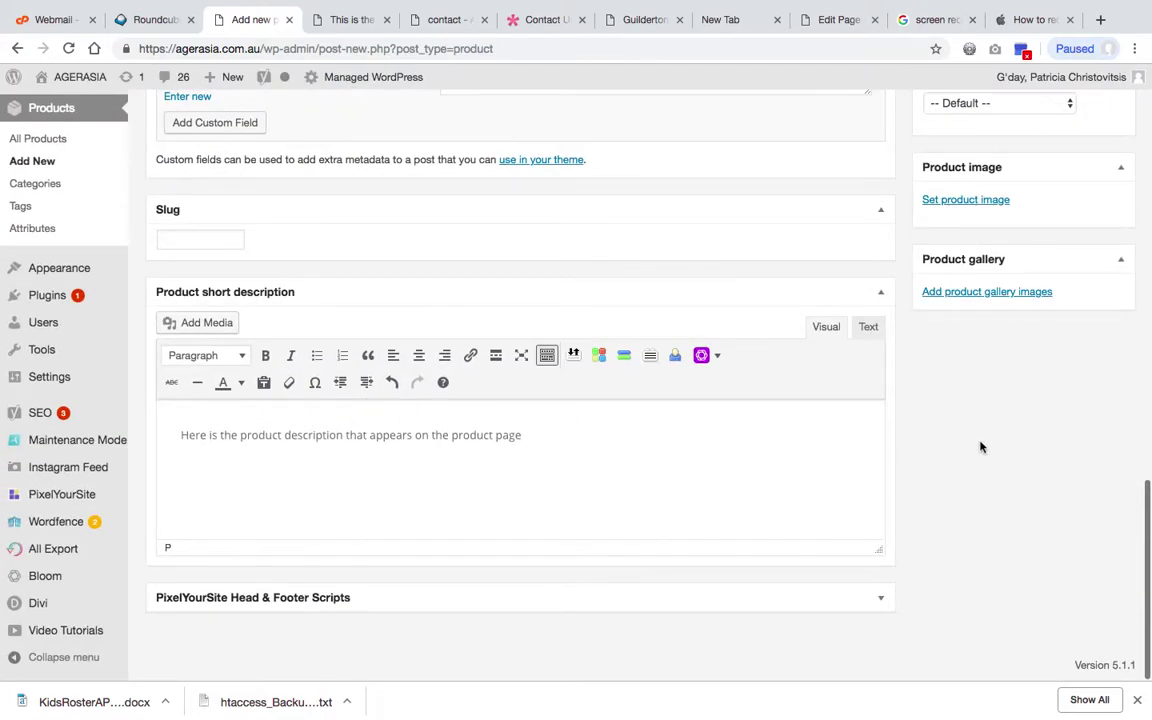
pyautogui.scroll(3, 946, 211)
pyautogui.scroll(-3, 964, 234)
pyautogui.scroll(3, 966, 256)
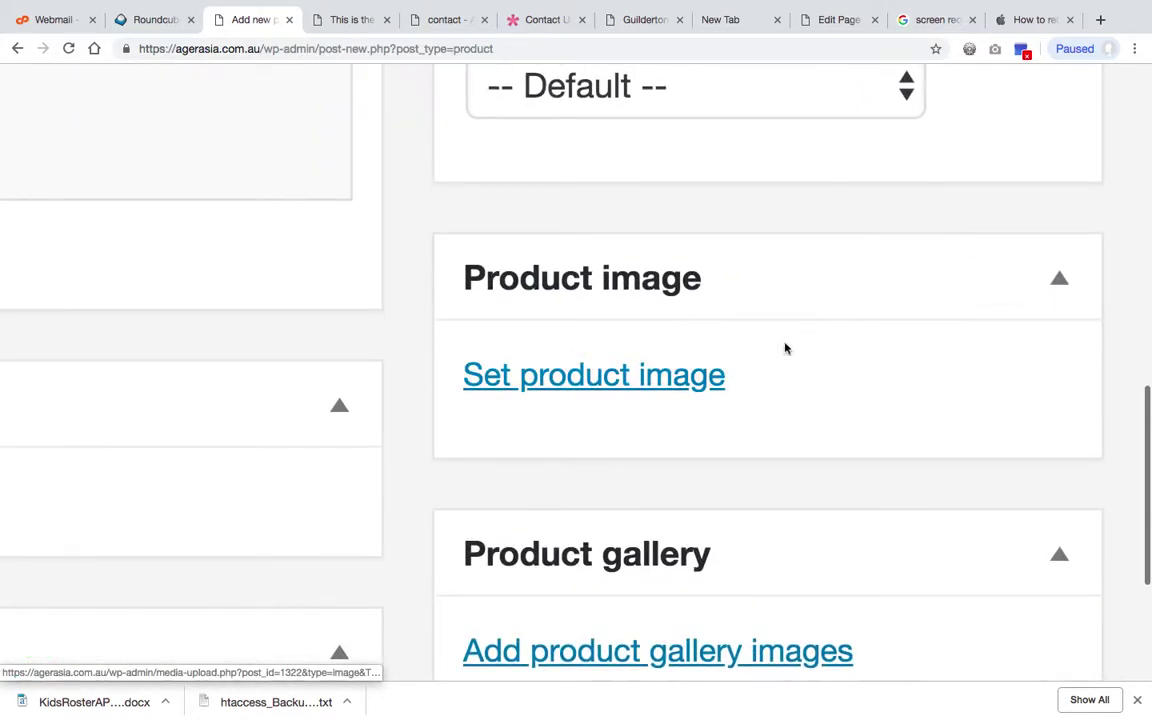
pyautogui.click(586, 375)
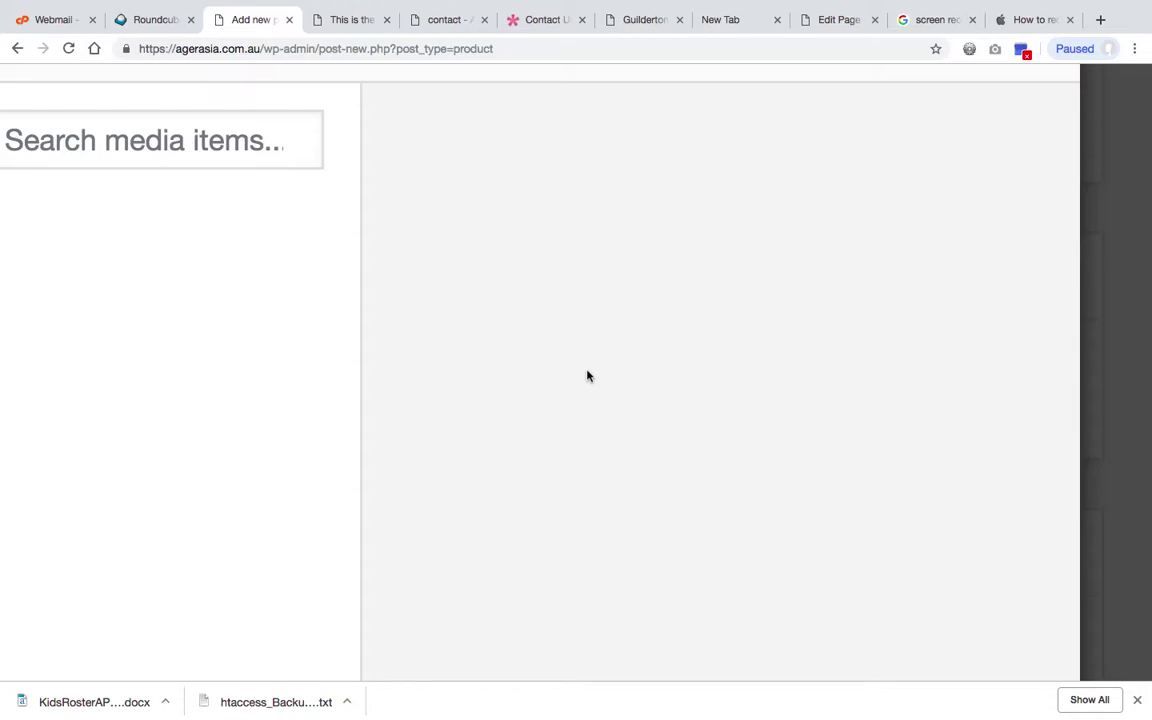
pyautogui.scroll(-3, 587, 375)
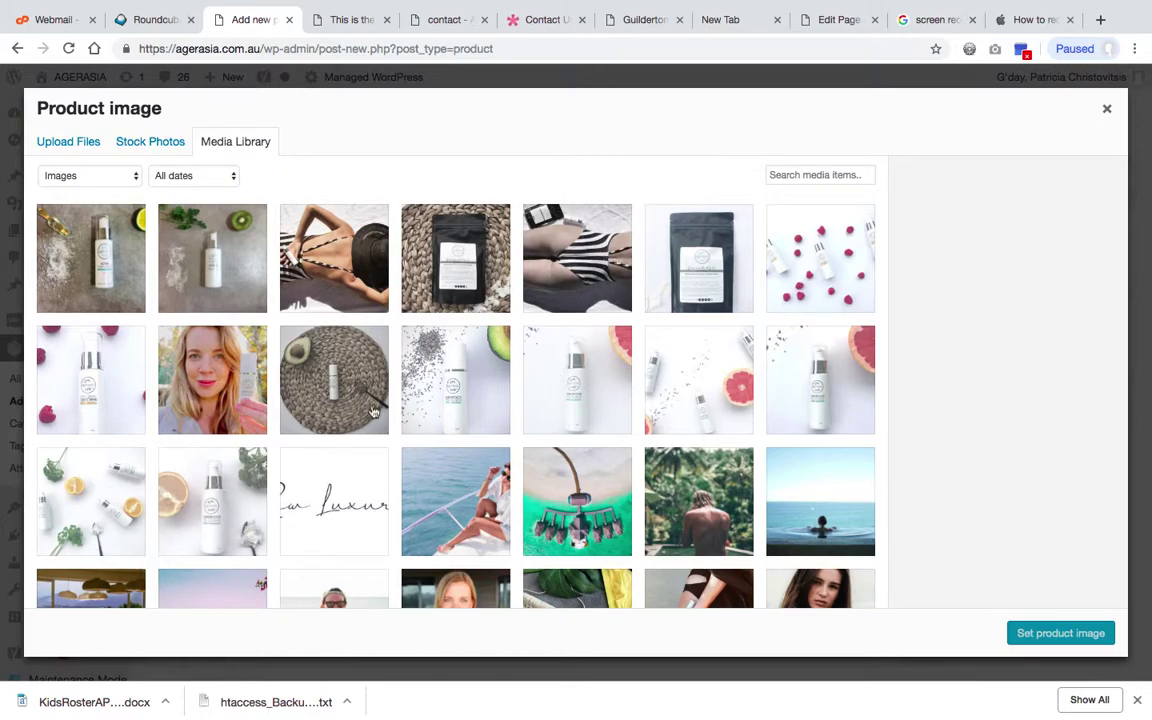
pyautogui.click(172, 456)
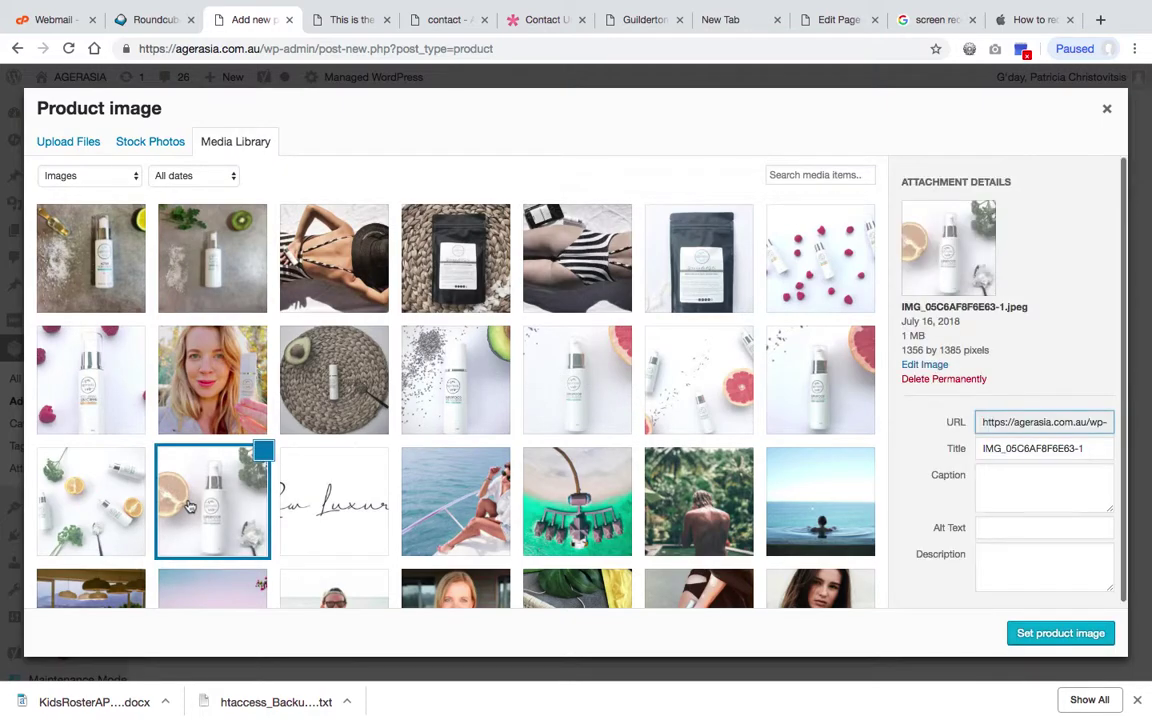
pyautogui.click(1064, 633)
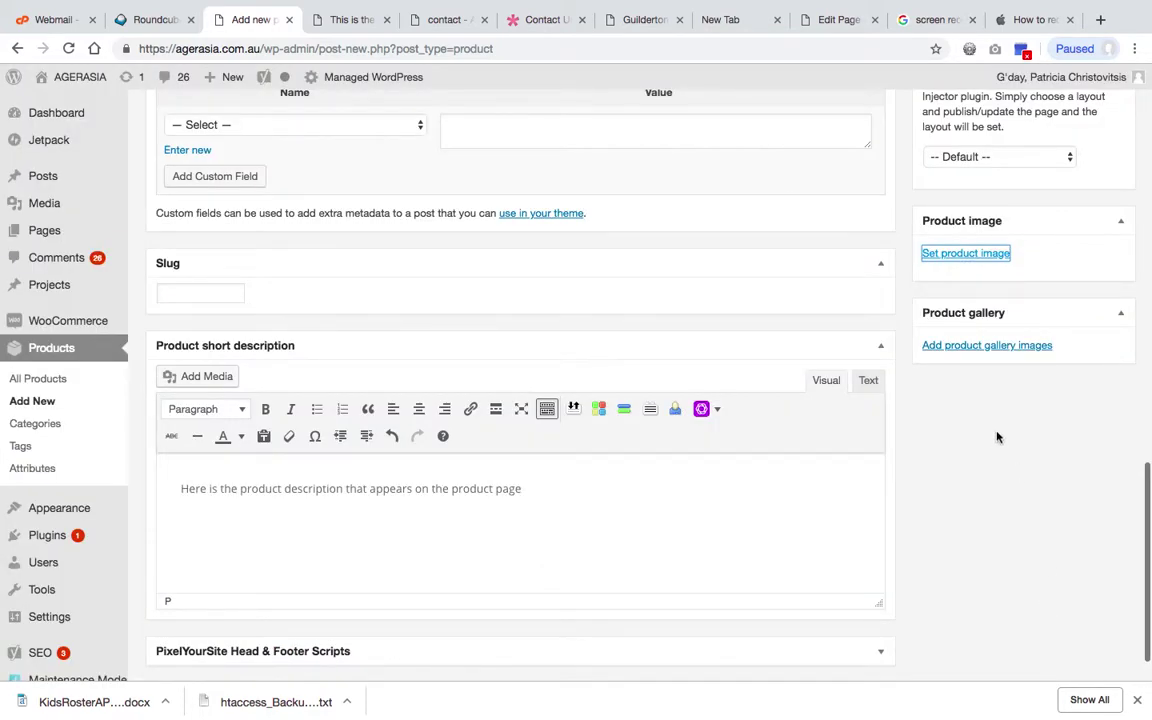
# Step: Add Untitled-design-8.pdf, the green leaf picture, from the media library to the product gallery
pyautogui.click(984, 589)
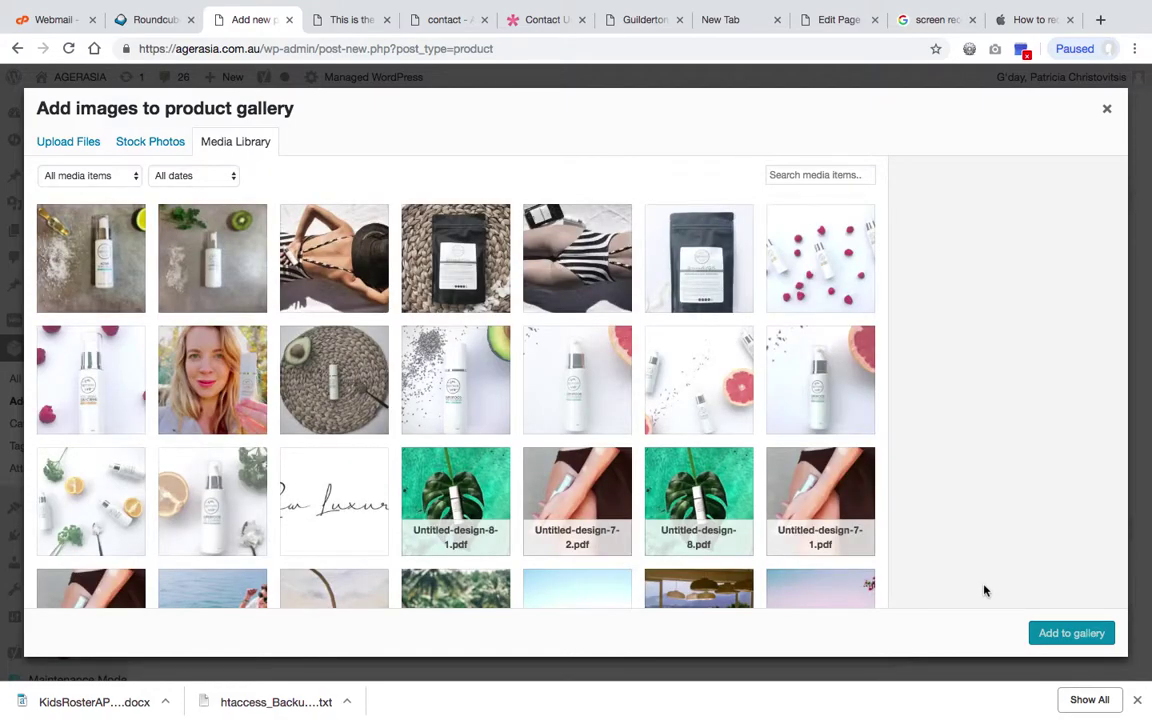
pyautogui.click(72, 256)
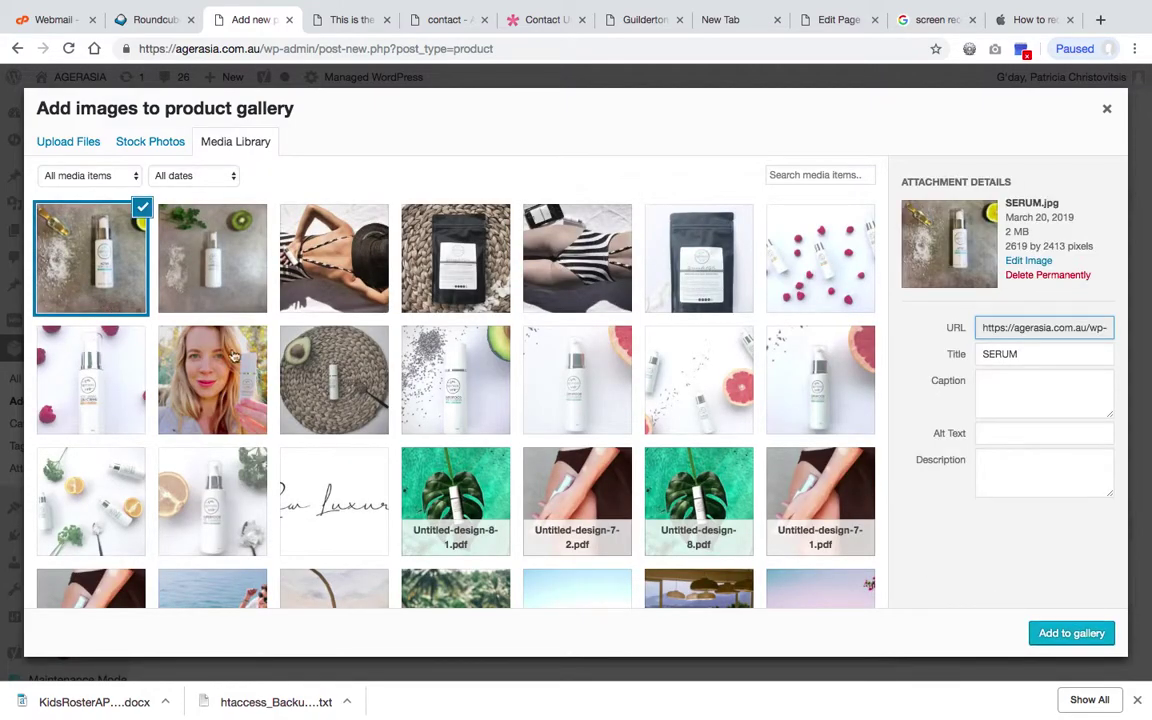
pyautogui.click(305, 345)
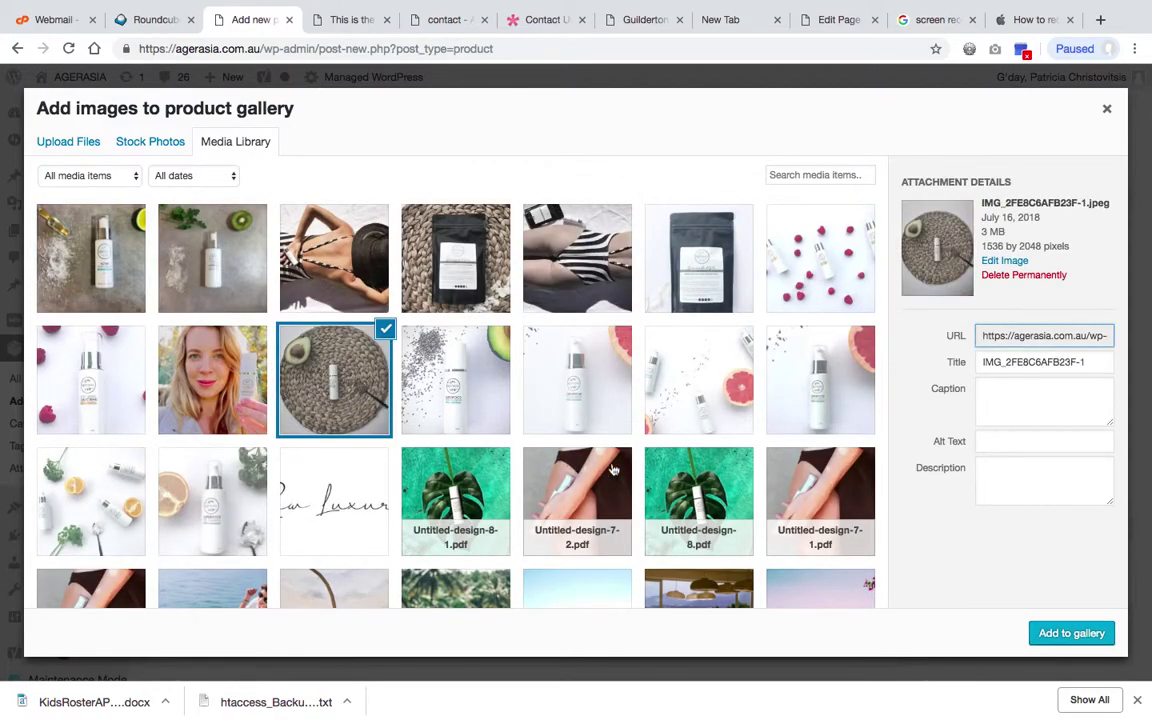
pyautogui.click(661, 482)
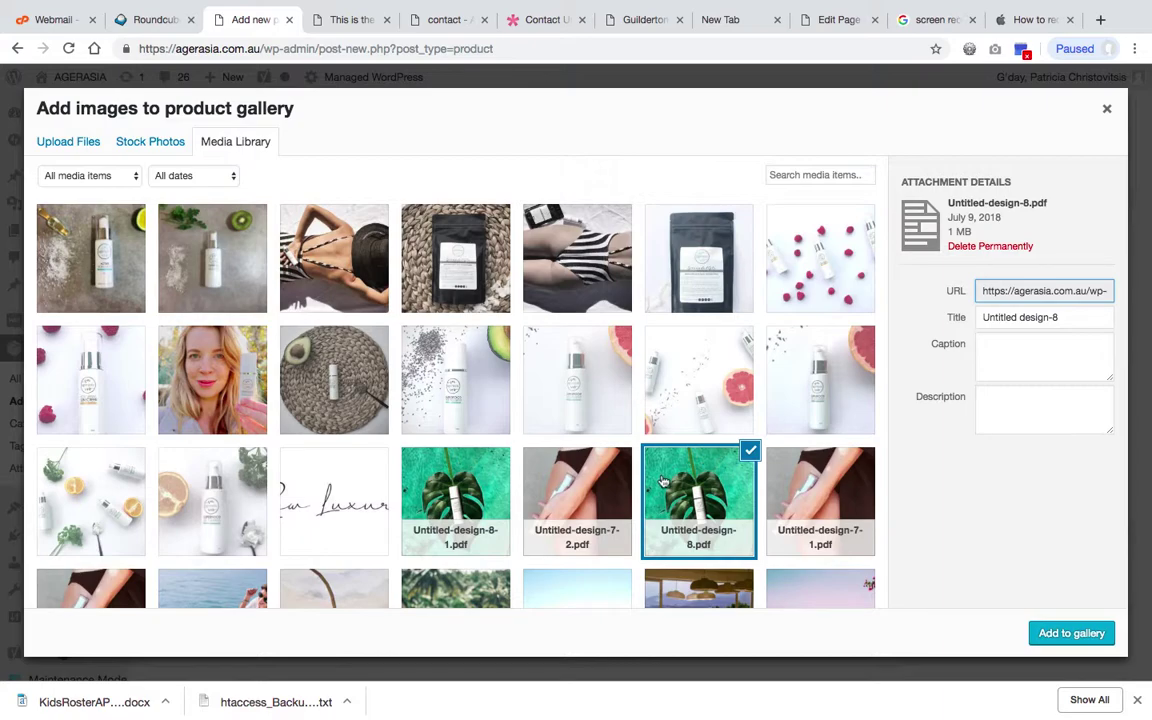
pyautogui.click(1063, 630)
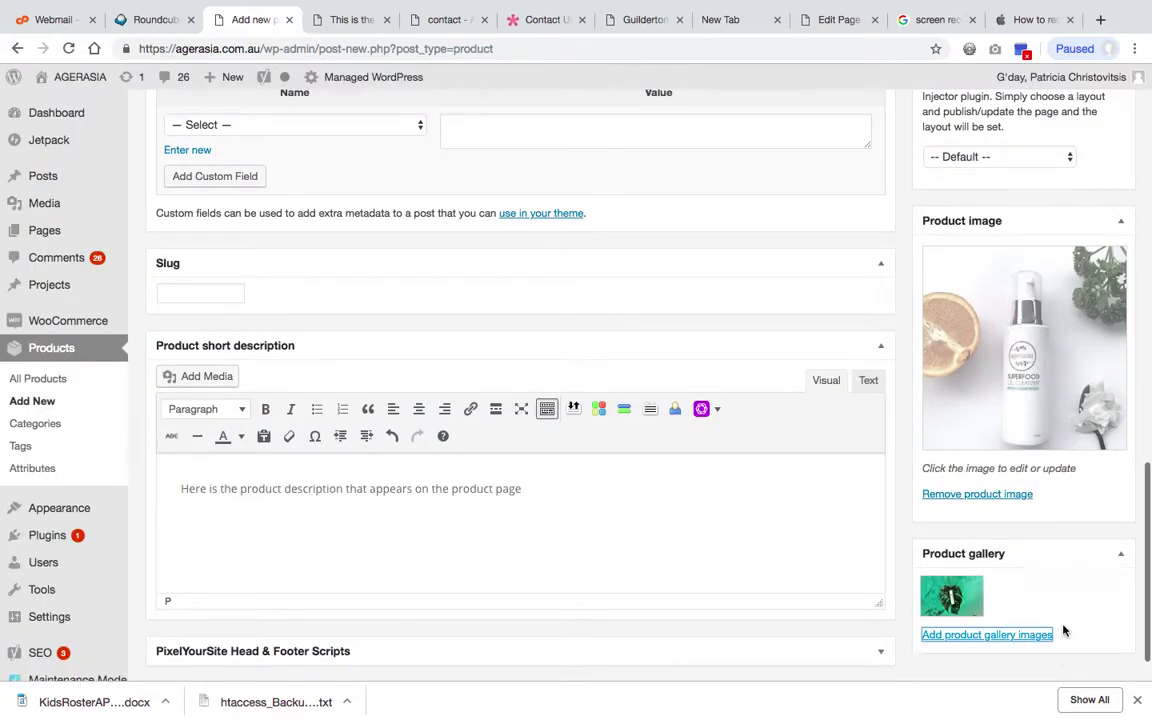
# Step: Add SERUM.jpg and the black pouch photo on a plain white background to the product gallery, one at a time
pyautogui.click(1036, 634)
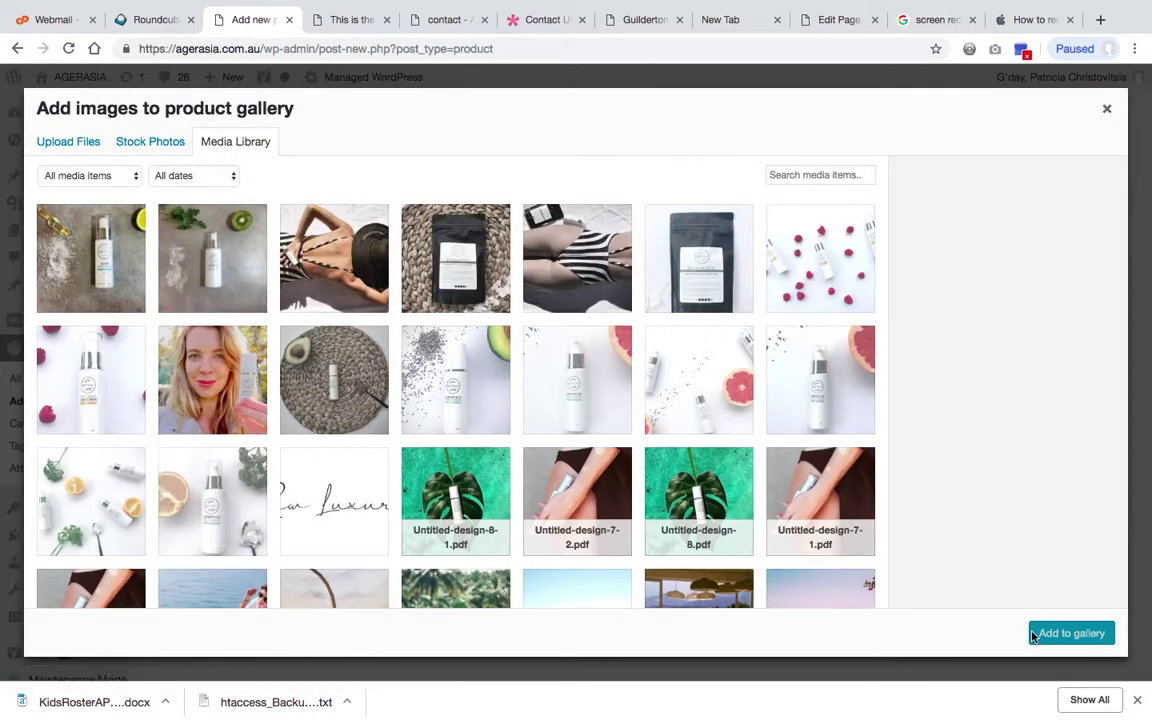
pyautogui.click(114, 264)
pyautogui.click(1071, 633)
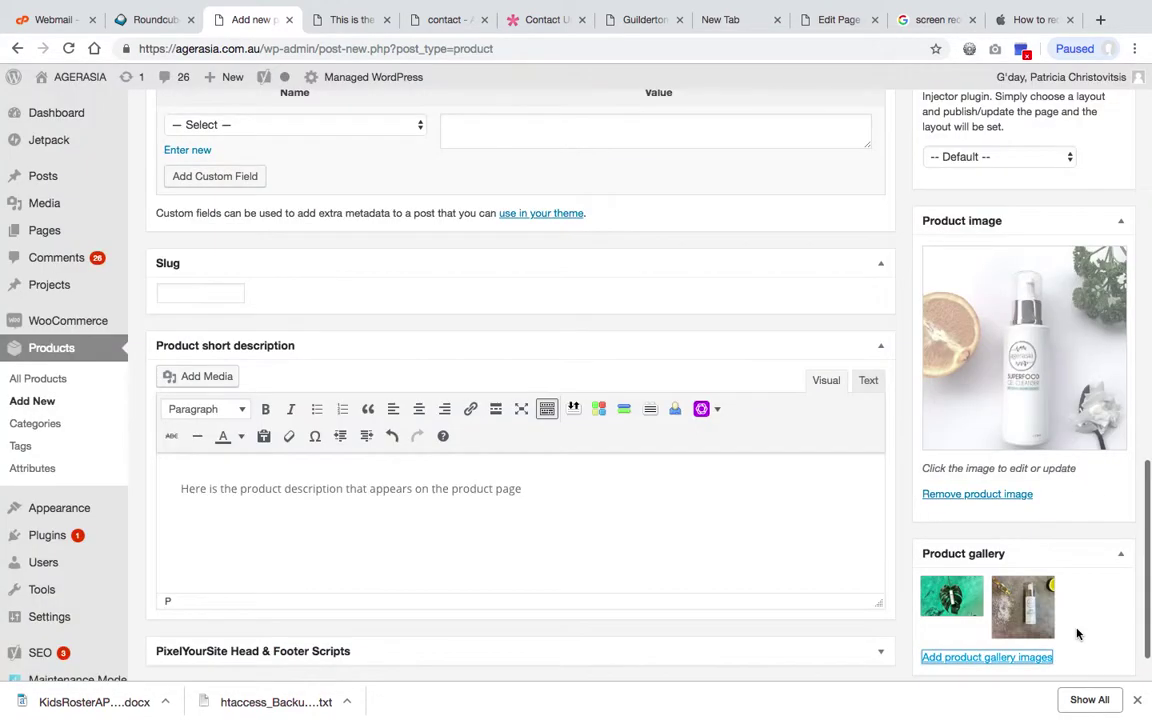
pyautogui.click(1000, 658)
pyautogui.click(678, 285)
pyautogui.click(1071, 633)
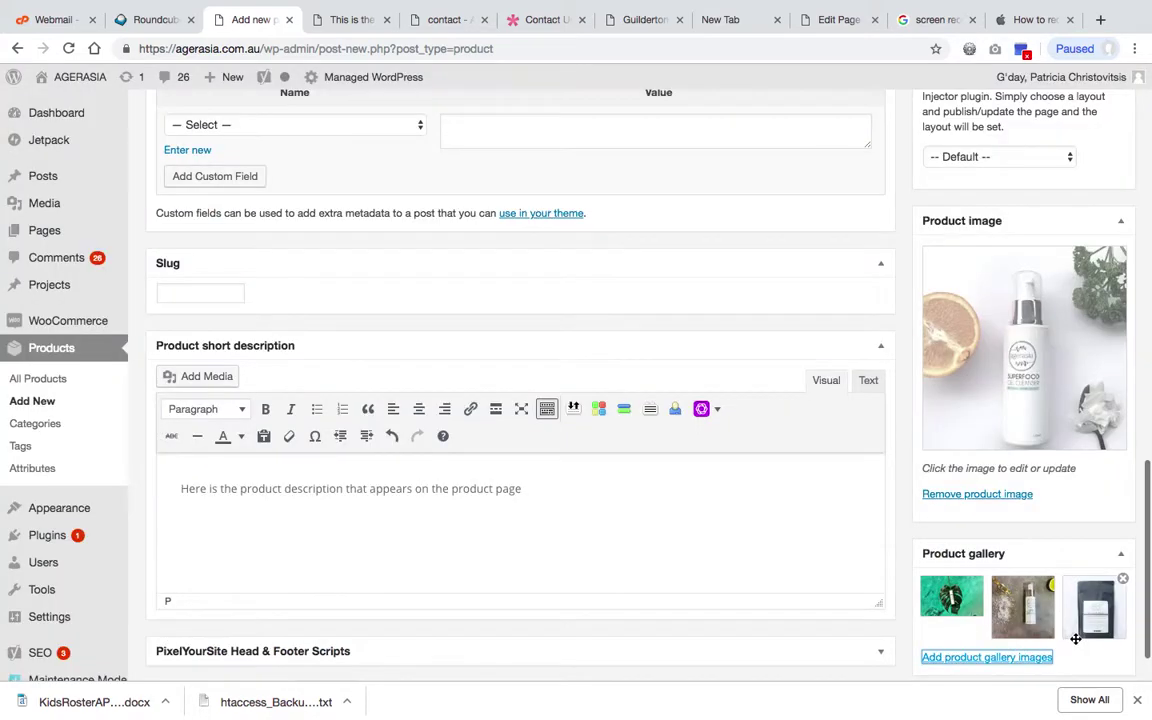
# Step: Assign the product to the SKINCARE category and publish it
pyautogui.scroll(10, 1075, 638)
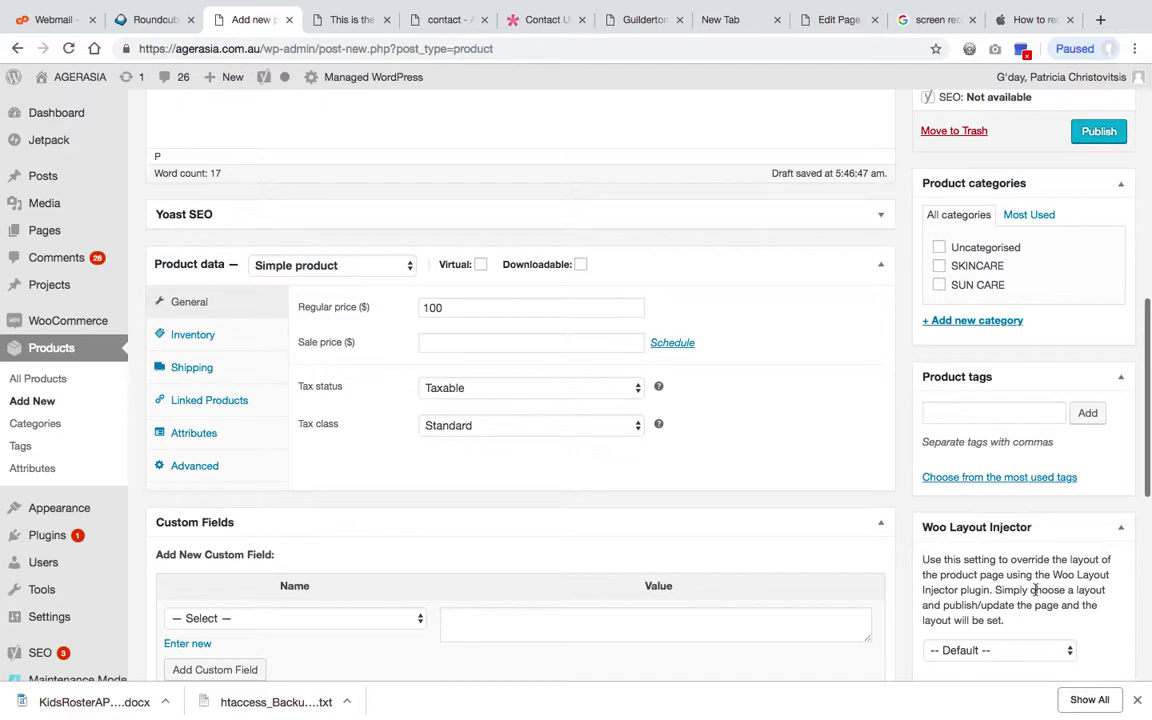
pyautogui.scroll(2, 1035, 590)
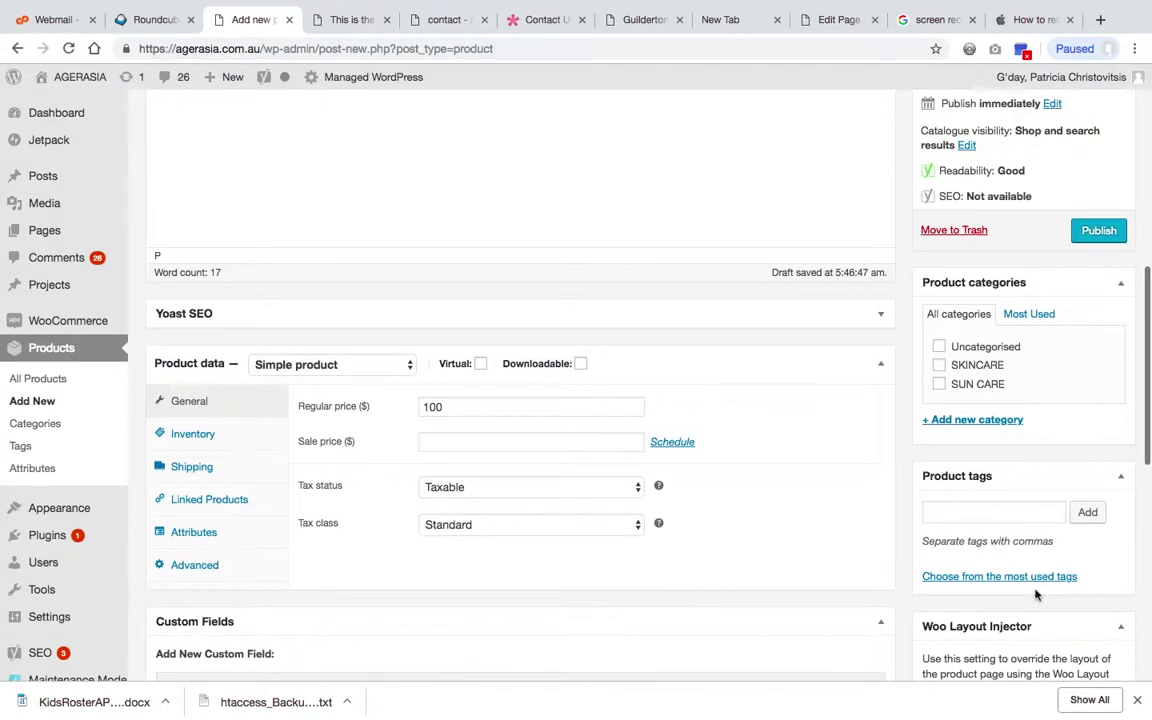
pyautogui.click(939, 370)
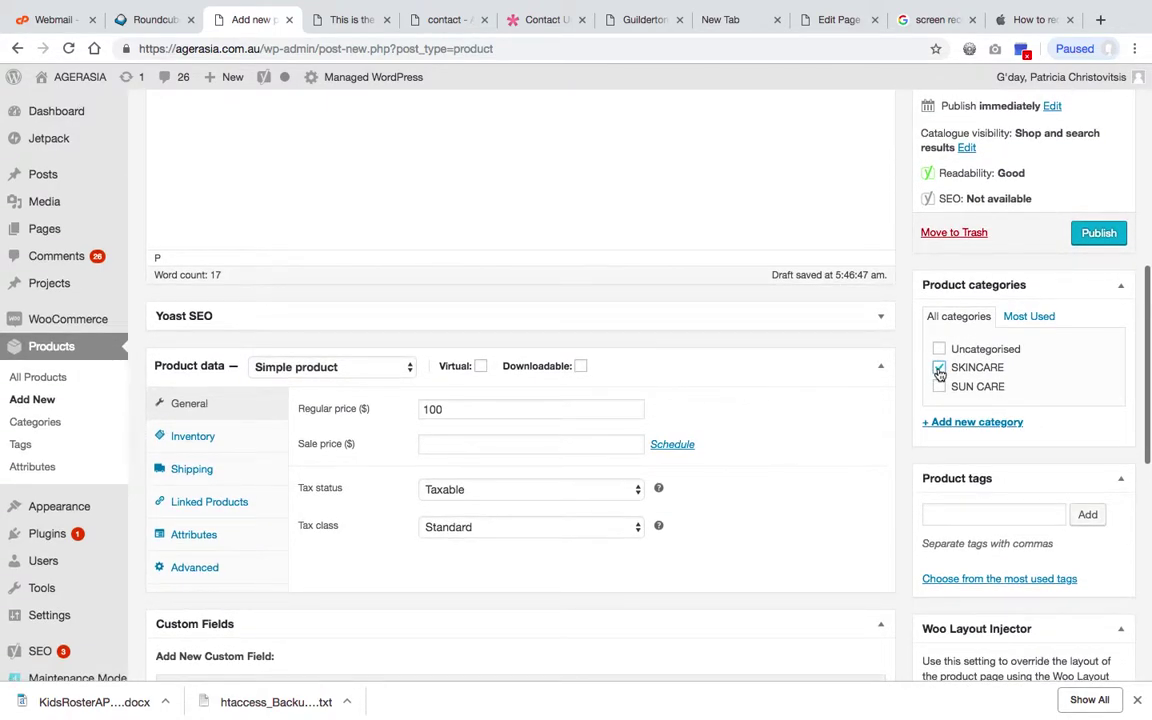
pyautogui.scroll(3, 980, 398)
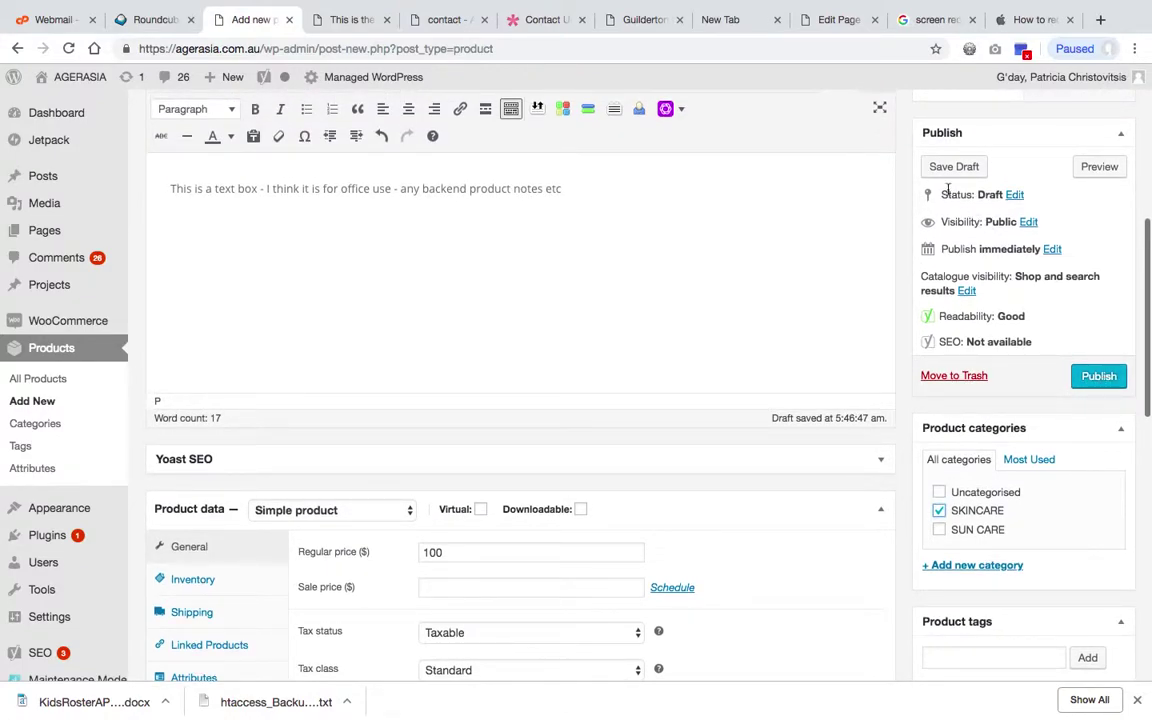
pyautogui.click(1099, 376)
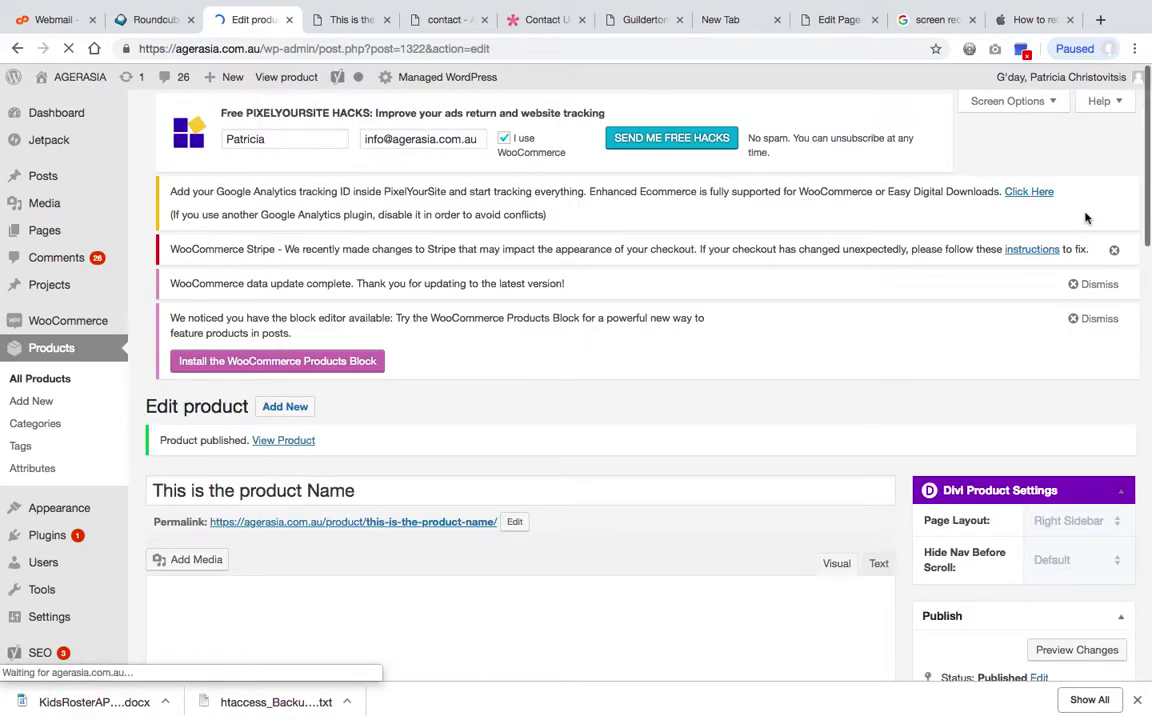
# Step: Open a preview of the published product page
pyautogui.scroll(-10, 1086, 218)
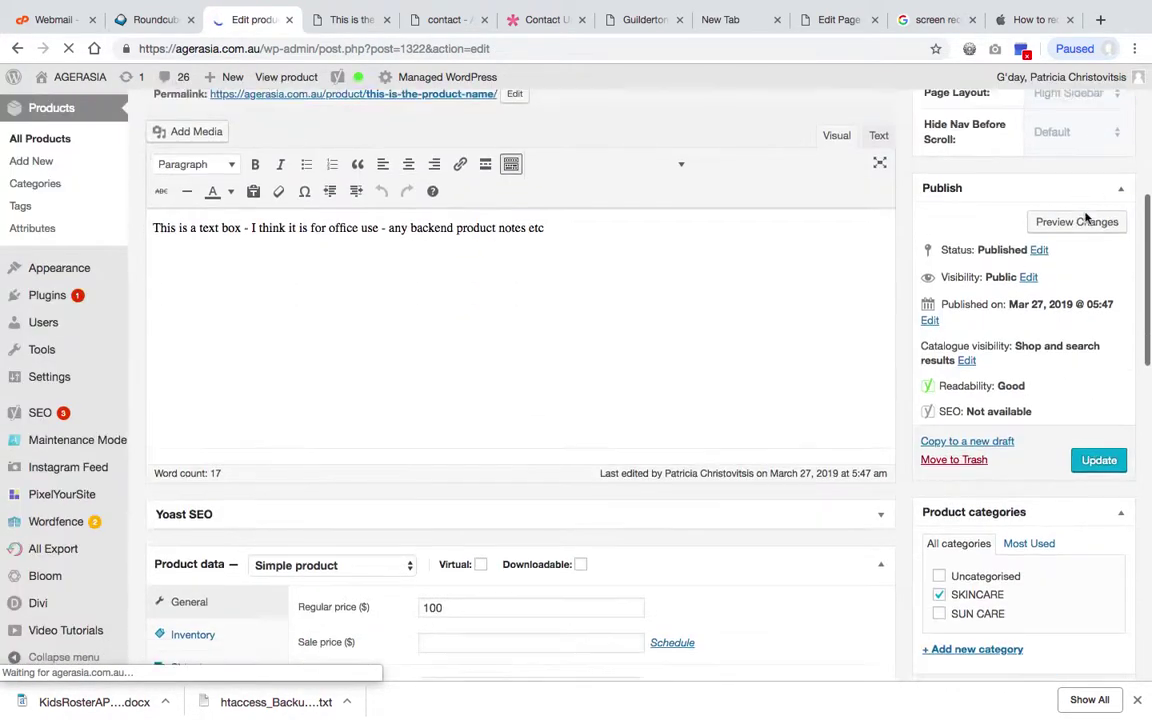
pyautogui.scroll(5, 1086, 218)
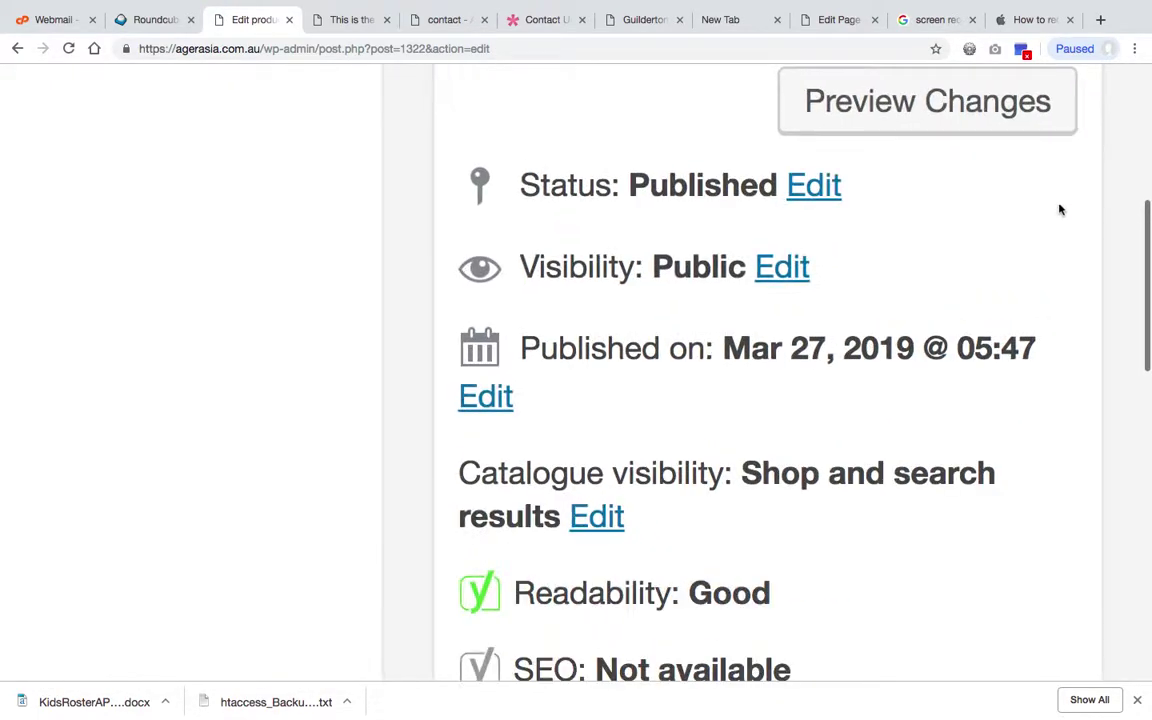
pyautogui.click(926, 108)
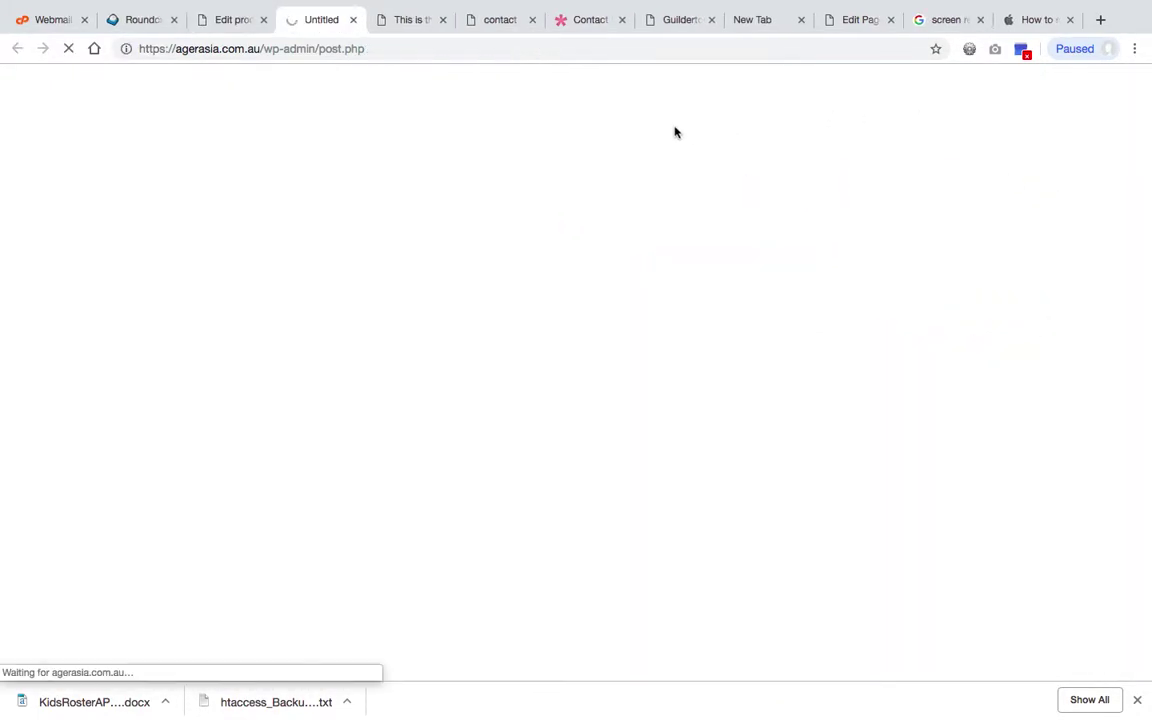